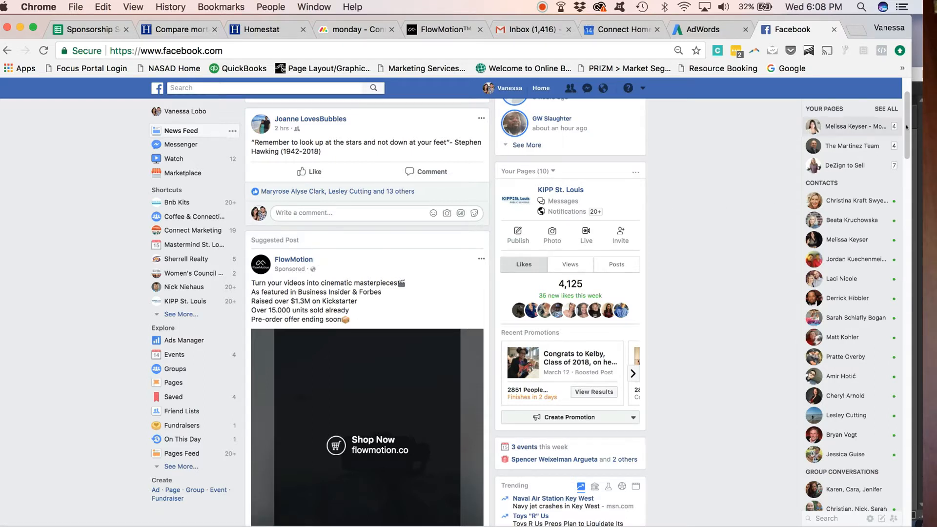
- Start creating a new ad from the News Feed
{"action": "left_click_drag", "start_coordinate": [905, 125], "coordinate": [900, 446]}
{"action": "scroll", "coordinate": [899, 446], "scroll_direction": "down", "scroll_amount": 8}
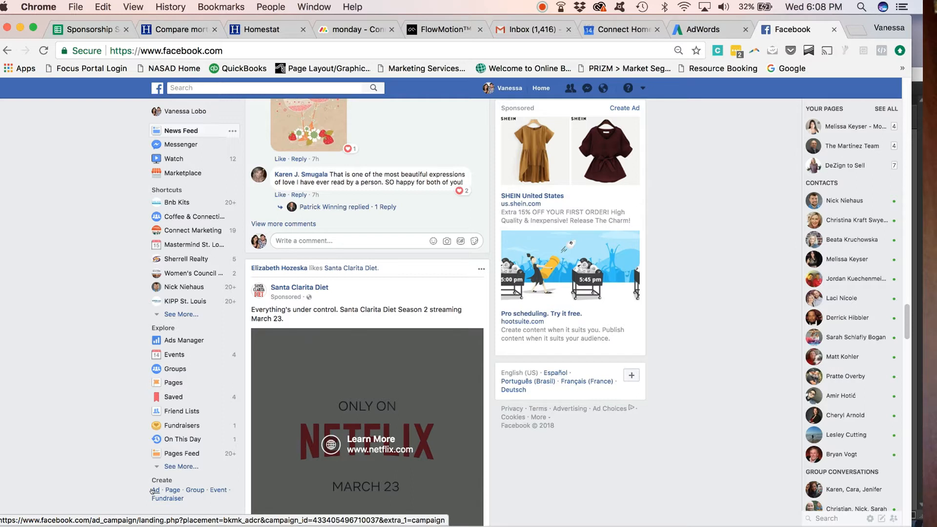
{"action": "left_click", "coordinate": [154, 490]}
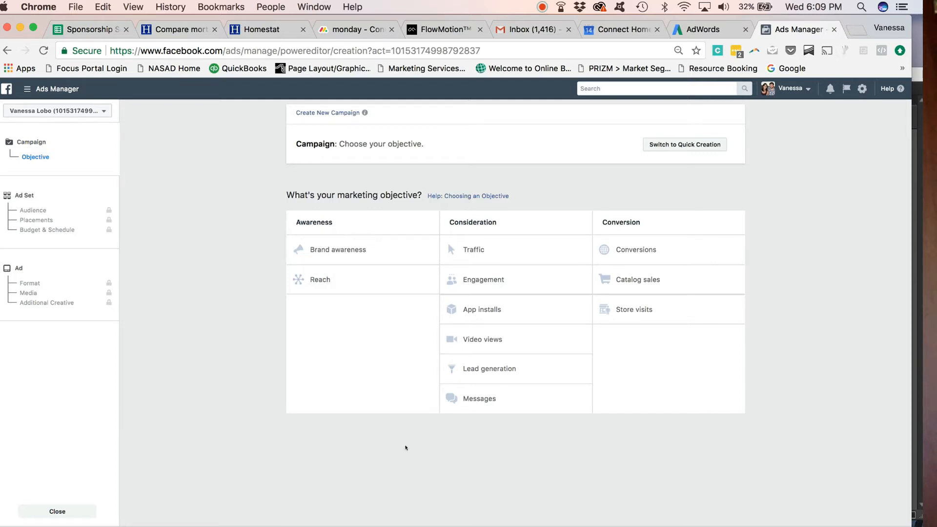
- Choose the Engagement marketing objective with the Event responses option
{"action": "left_click", "coordinate": [498, 282]}
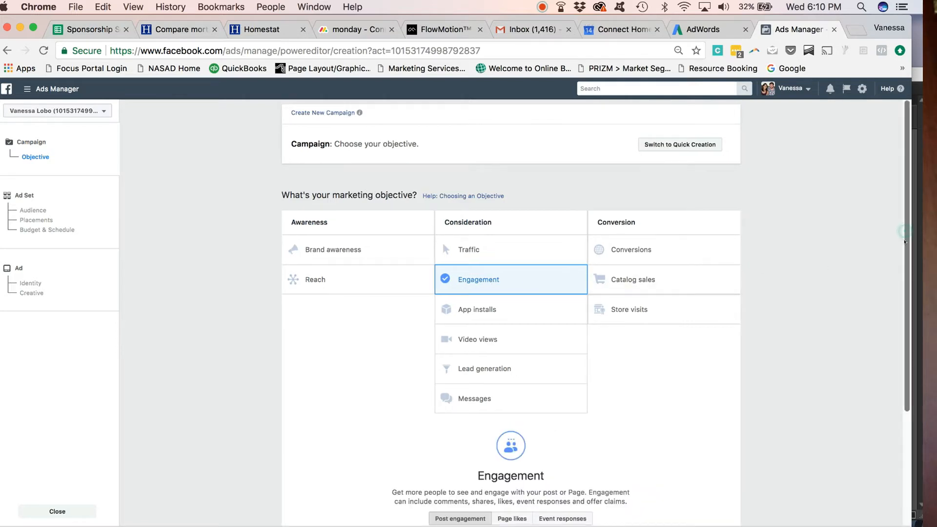
{"action": "left_click_drag", "start_coordinate": [906, 237], "coordinate": [906, 293]}
{"action": "scroll", "coordinate": [906, 293], "scroll_direction": "down", "scroll_amount": 4}
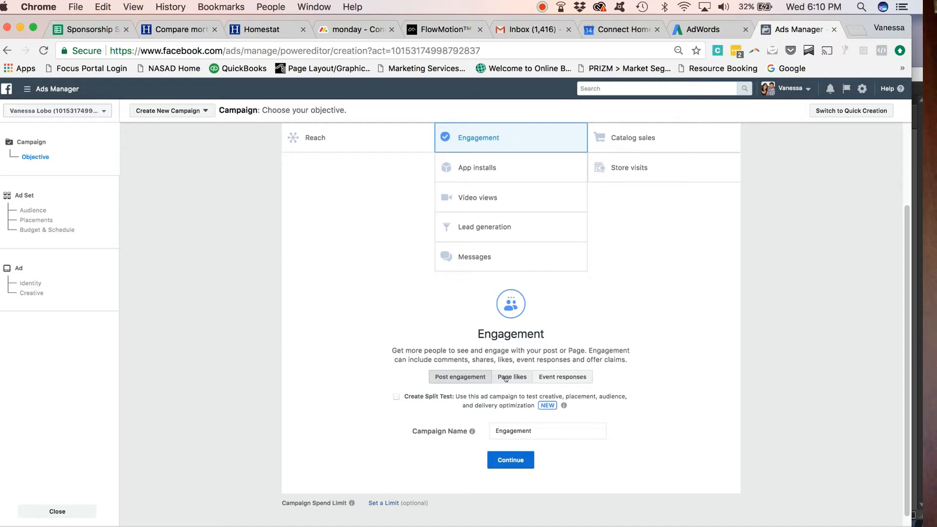
{"action": "left_click", "coordinate": [552, 382]}
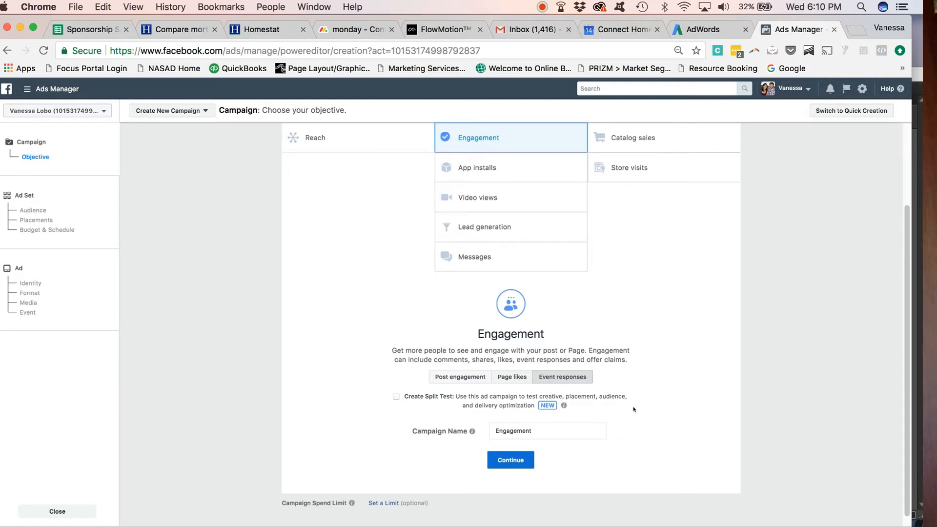
- Name the campaign "First-Time Home Buyer's Seminar | March 2018" and continue to the ad set
{"action": "left_click", "coordinate": [588, 432]}
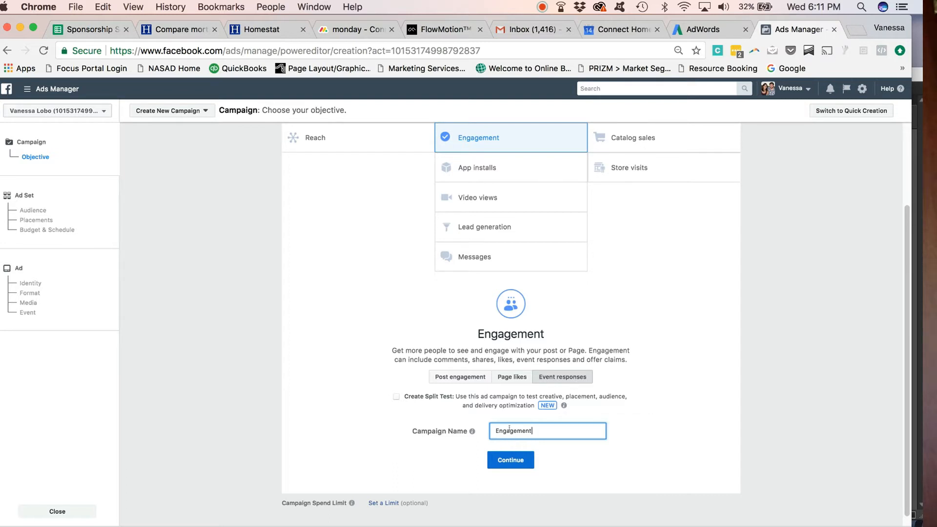
{"action": "left_click_drag", "start_coordinate": [510, 430], "coordinate": [534, 427]}
{"action": "key", "text": "BackSpace"}
{"action": "key", "text": "BackSpace"}
{"action": "key", "text": "BackSpace"}
{"action": "key", "text": "BackSpace"}
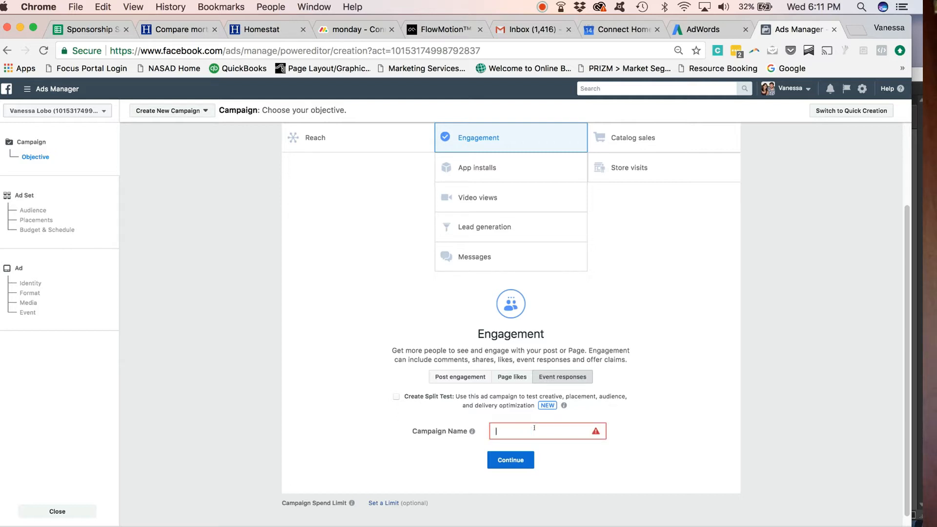
{"action": "type", "text": "First-"}
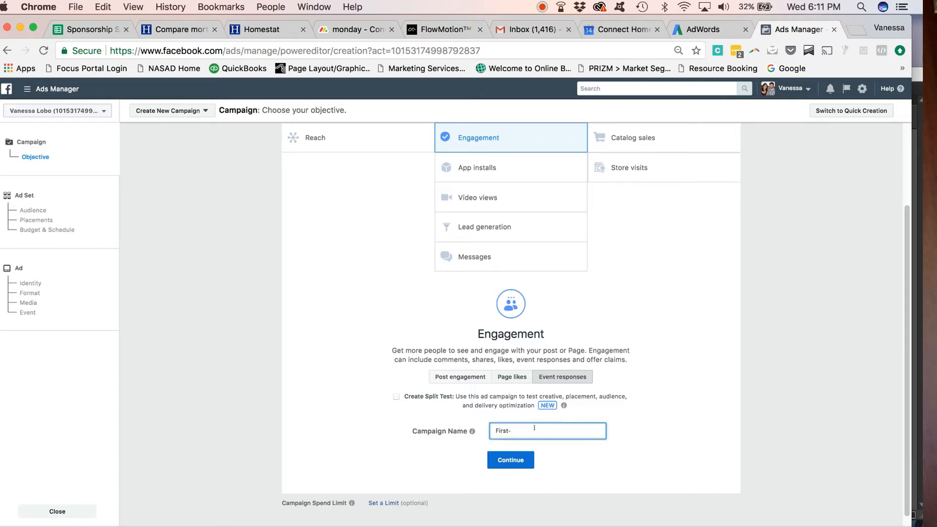
{"action": "type", "text": "Time"}
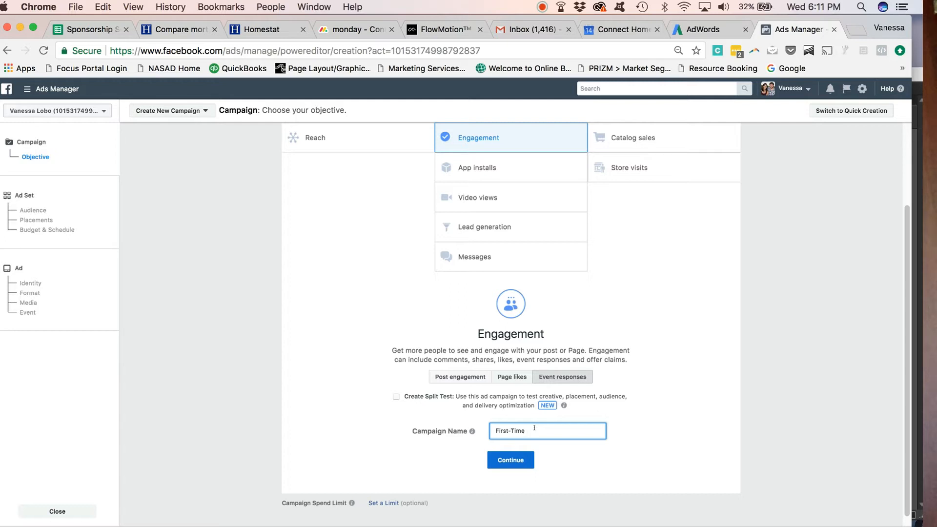
{"action": "type", "text": "Home Buyer"}
{"action": "type", "text": "'s Seminar "}
{"action": "type", "text": "I March"}
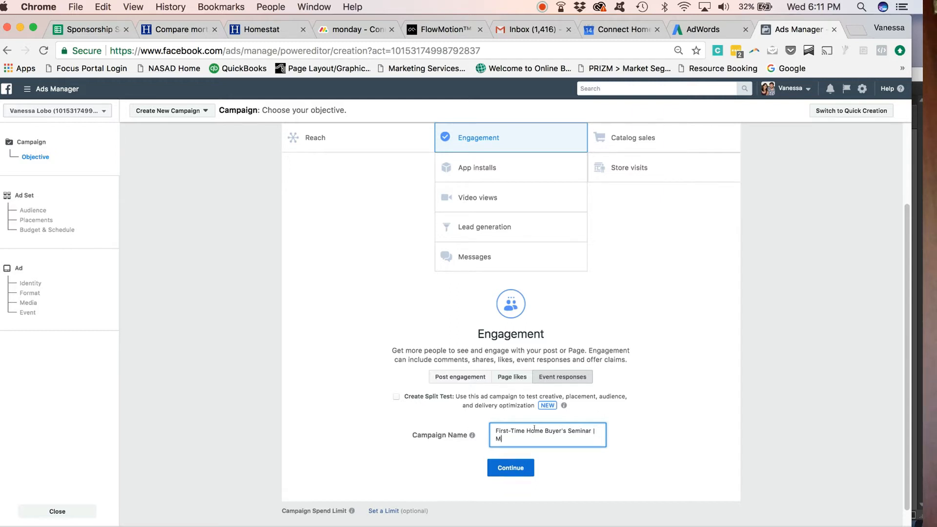
{"action": "type", "text": " 2018"}
{"action": "left_click", "coordinate": [576, 473]}
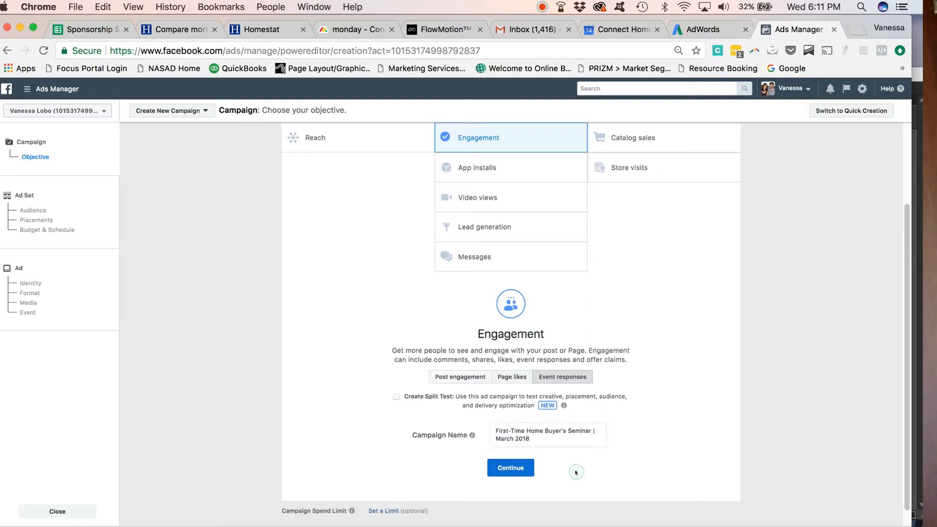
{"action": "left_click", "coordinate": [520, 469]}
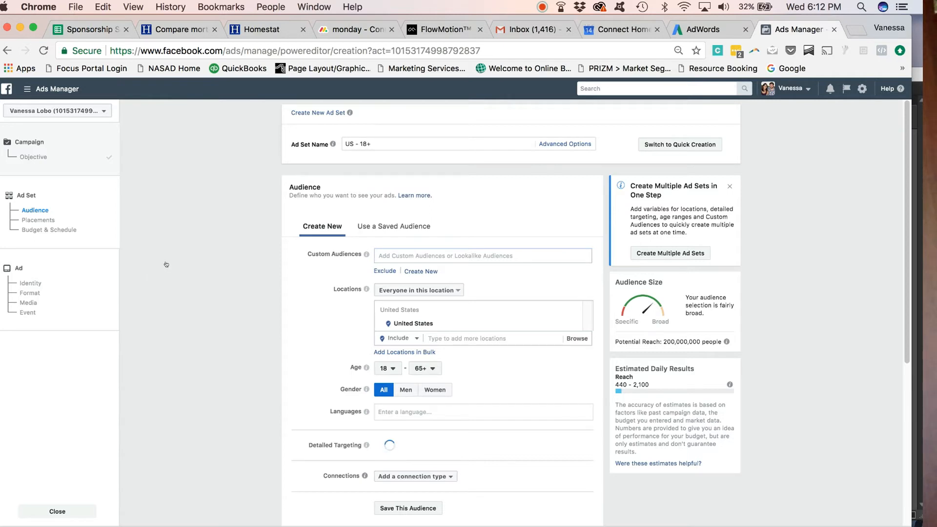
- Name the ad set "First-time Home Buyers in the STL Area"
{"action": "left_click", "coordinate": [358, 143]}
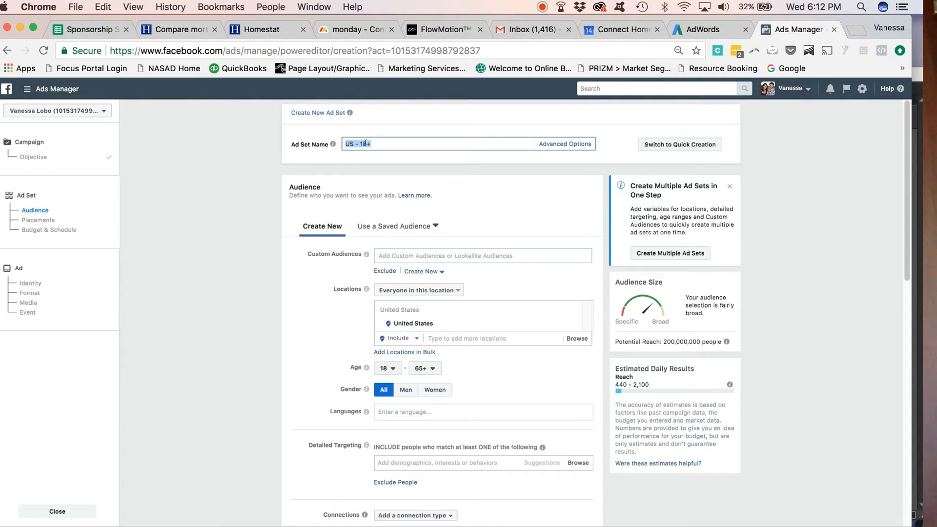
{"action": "type", "text": "First-time Home Buyers in the STL Area"}
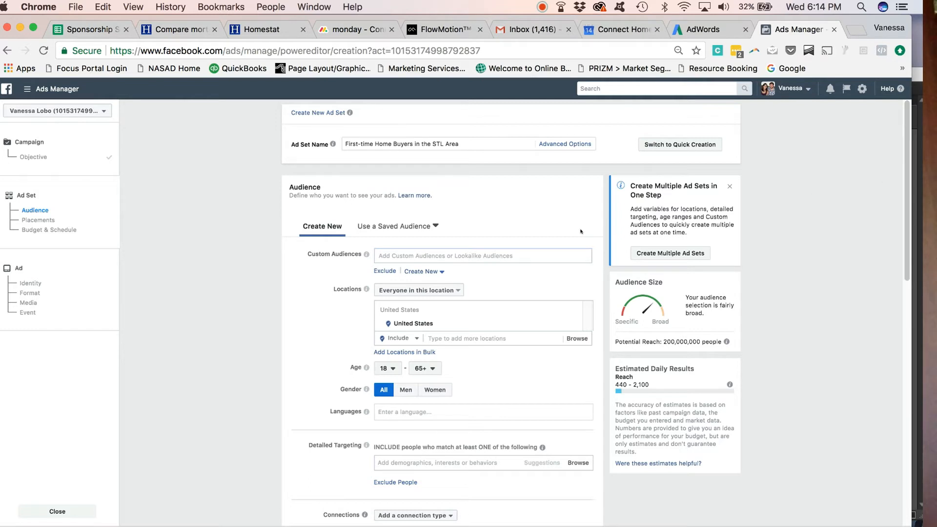
- Replace the United States location with Maplewood, Missouri, United States
{"action": "left_click_drag", "start_coordinate": [905, 249], "coordinate": [904, 272]}
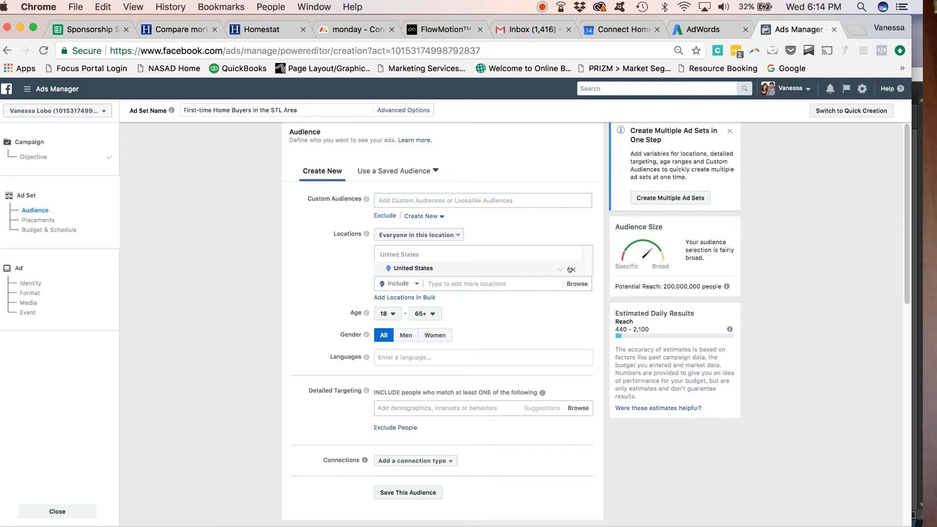
{"action": "left_click", "coordinate": [571, 270]}
{"action": "left_click", "coordinate": [498, 253]}
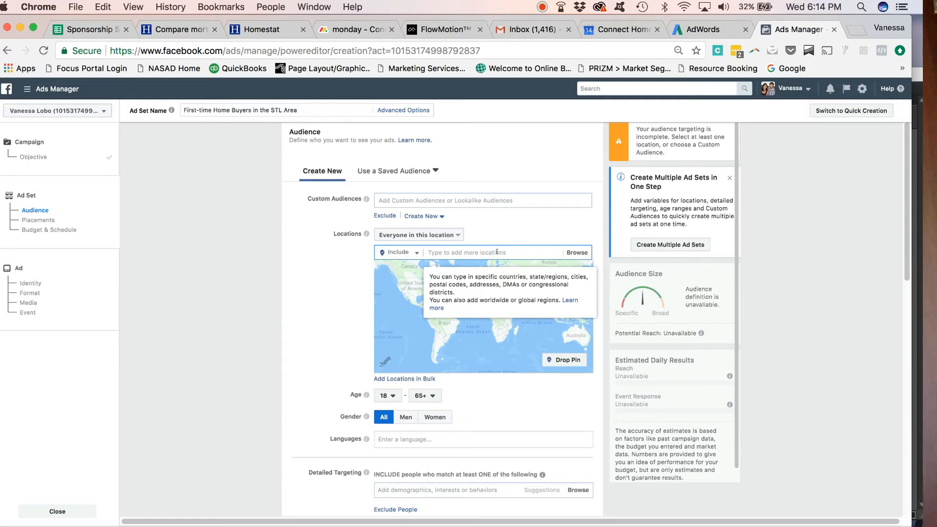
{"action": "type", "text": "maple"}
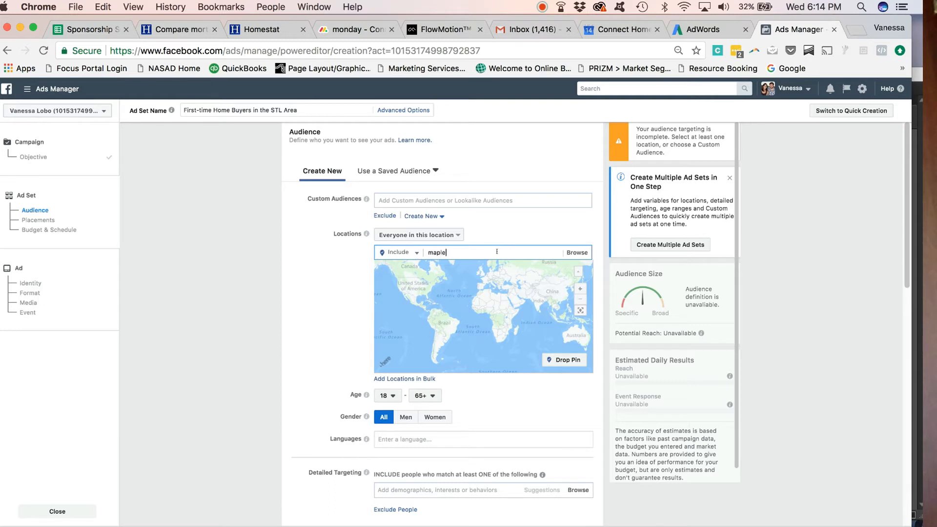
{"action": "type", "text": "wood"}
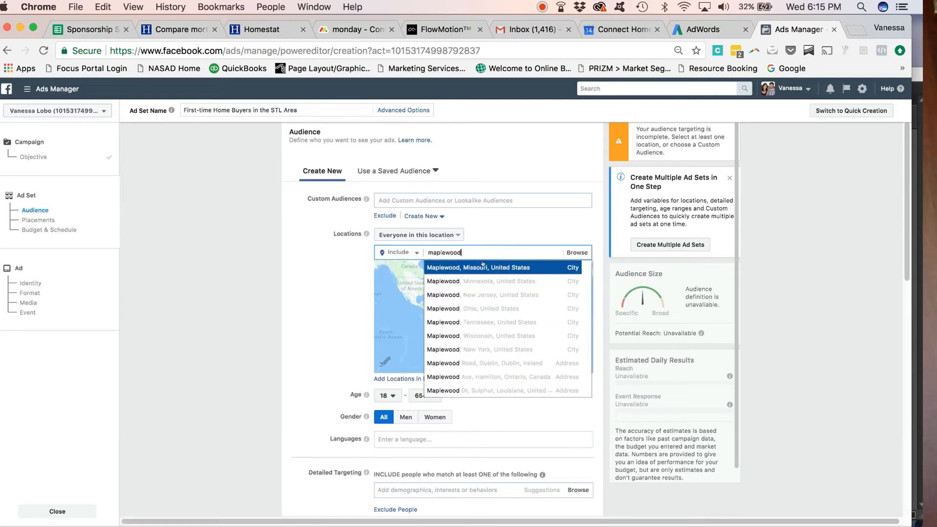
{"action": "left_click", "coordinate": [483, 267]}
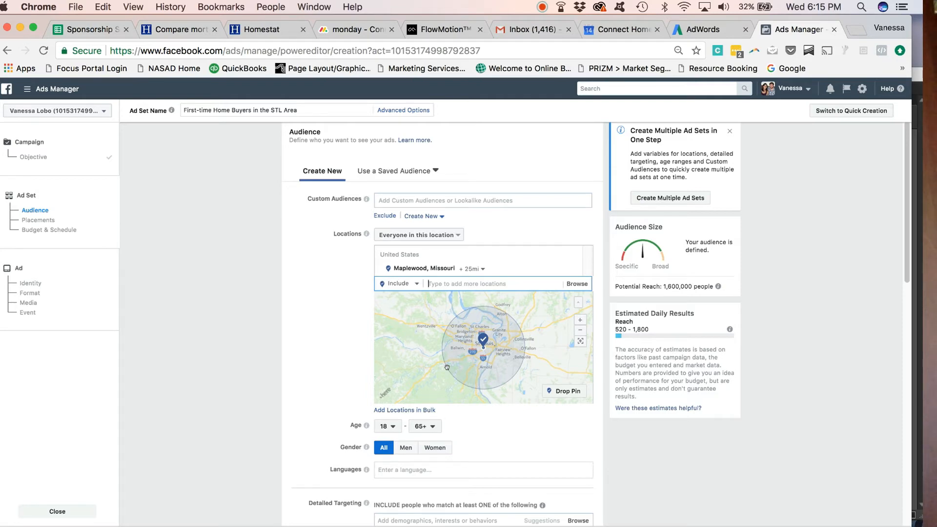
- Widen the Maplewood radius to 50 miles
{"action": "left_click", "coordinate": [473, 270]}
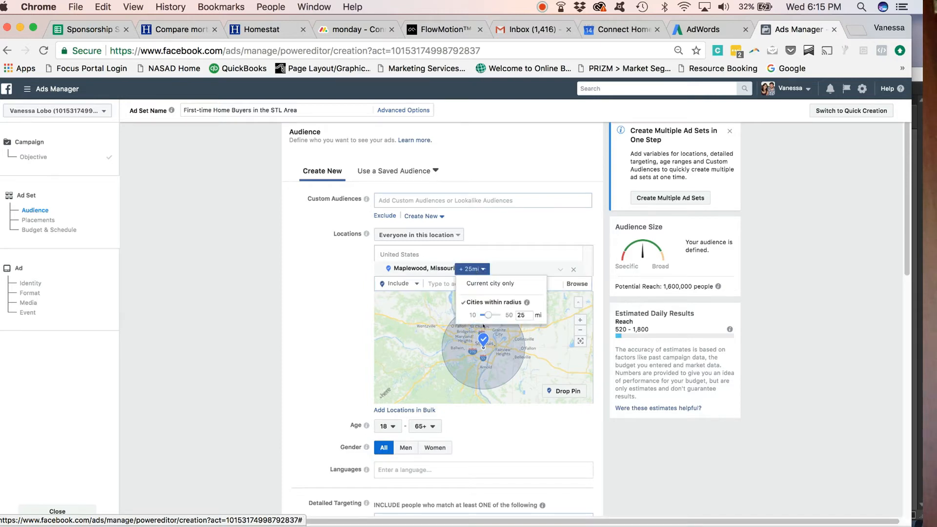
{"action": "left_click_drag", "start_coordinate": [484, 316], "coordinate": [504, 314]}
{"action": "left_click", "coordinate": [504, 361]}
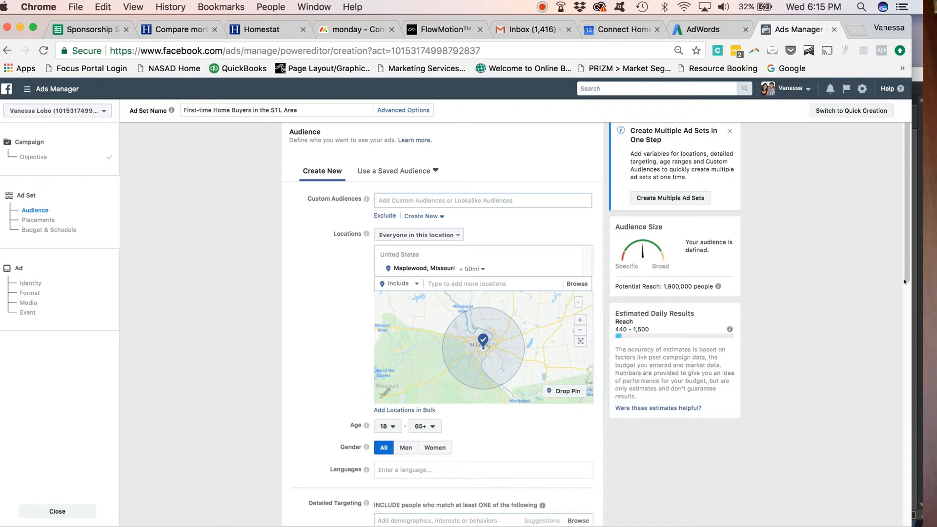
- Set the audience age range to 21 through 40
{"action": "scroll", "coordinate": [906, 303], "scroll_direction": "down", "scroll_amount": 2}
{"action": "scroll", "coordinate": [905, 302], "scroll_direction": "down", "scroll_amount": 3}
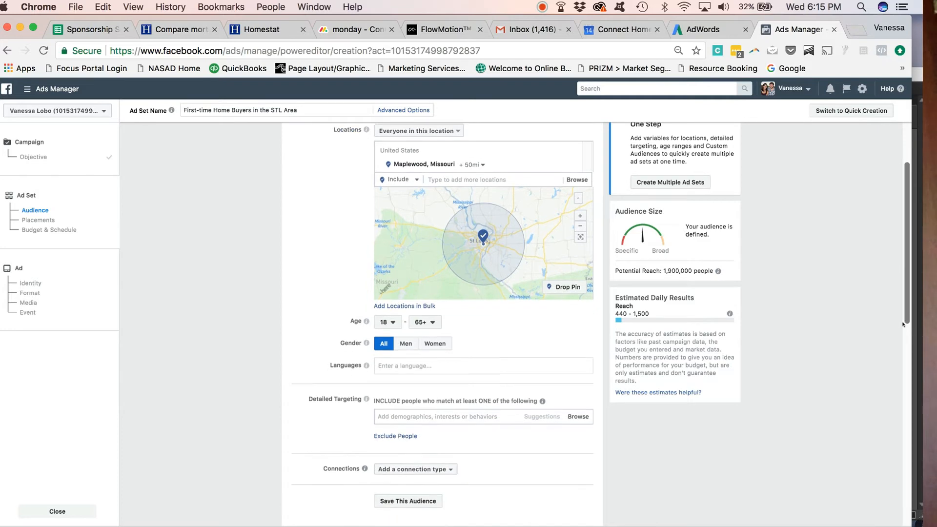
{"action": "left_click", "coordinate": [392, 314]}
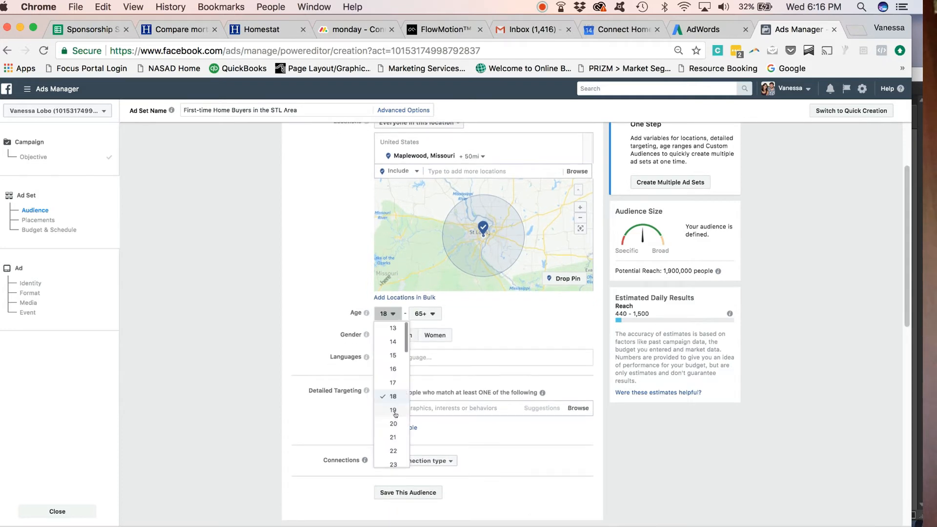
{"action": "left_click", "coordinate": [392, 437]}
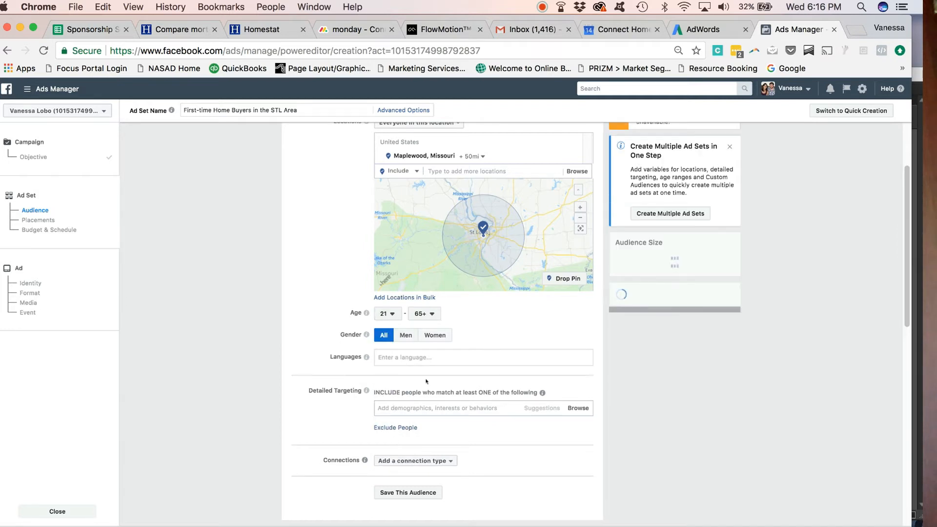
{"action": "left_click", "coordinate": [423, 314]}
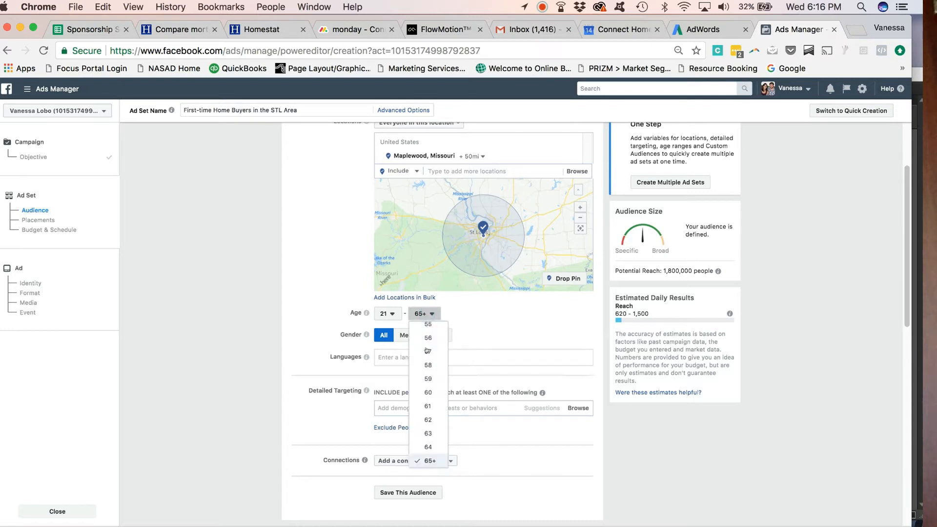
{"action": "left_click_drag", "start_coordinate": [442, 447], "coordinate": [444, 371]}
{"action": "scroll", "coordinate": [437, 386], "scroll_direction": "down", "scroll_amount": 3}
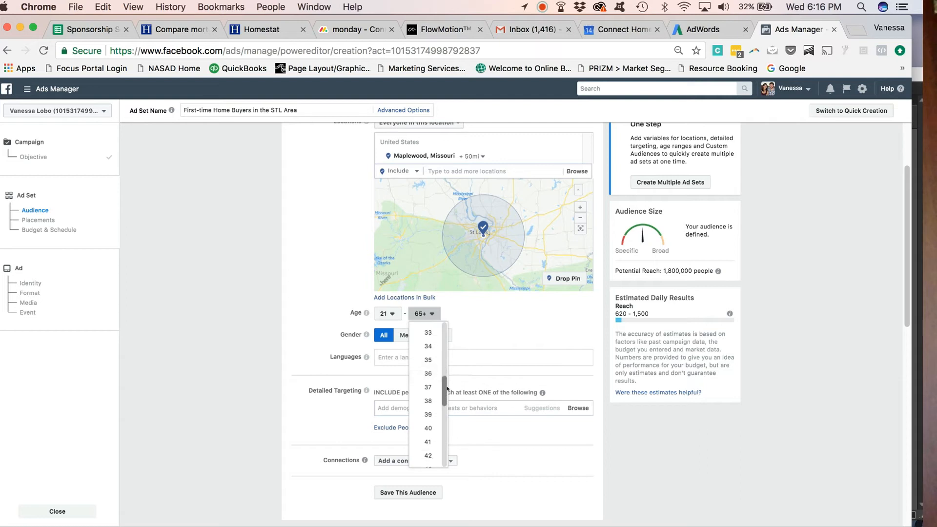
{"action": "left_click", "coordinate": [428, 415]}
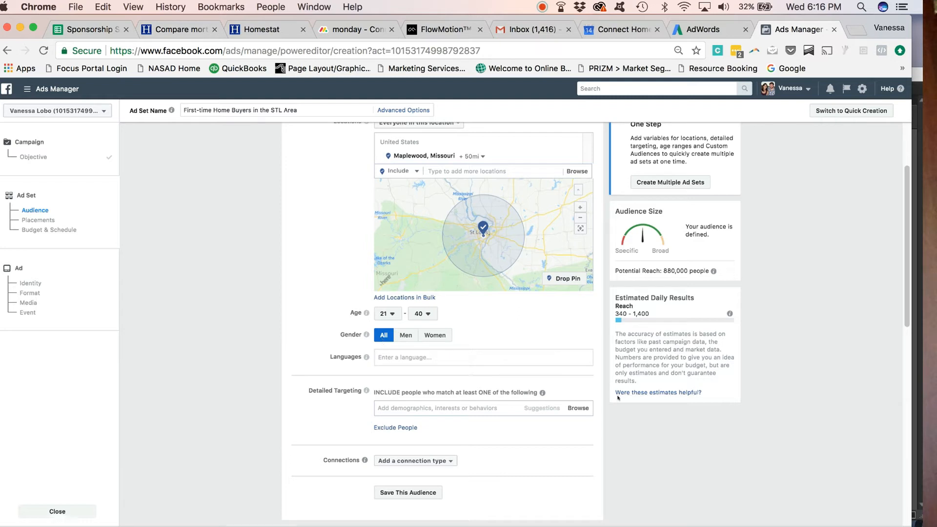
- Limit the location targeting to people who live in this location
{"action": "scroll", "coordinate": [494, 155], "scroll_direction": "up", "scroll_amount": 2}
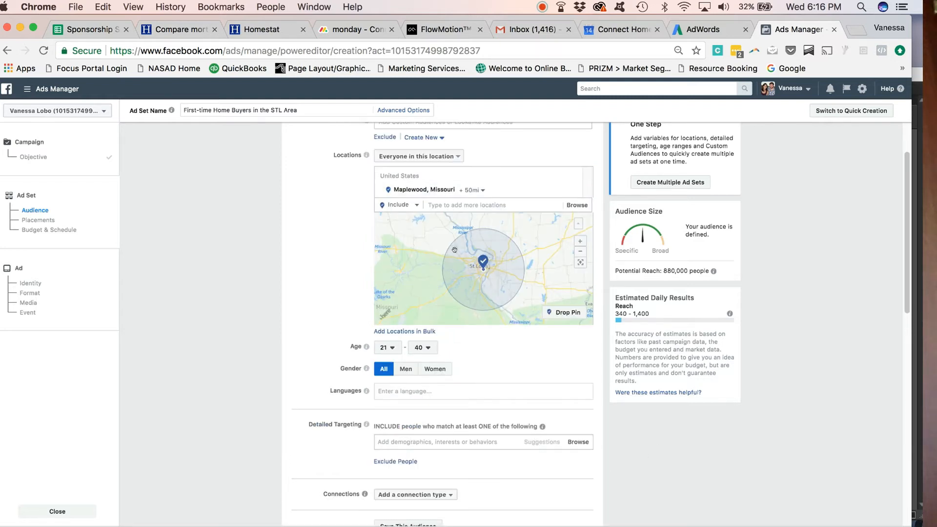
{"action": "left_click", "coordinate": [406, 157]}
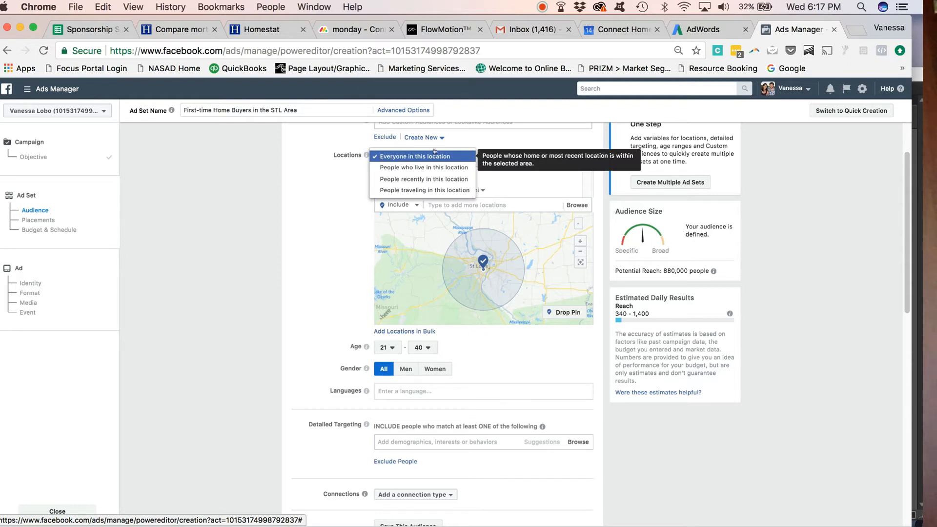
{"action": "left_click", "coordinate": [390, 169]}
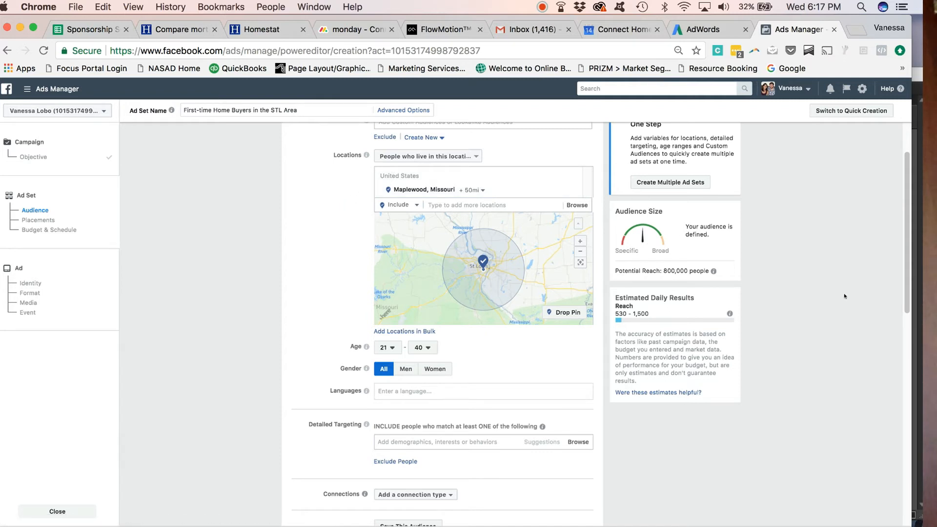
- Add the "Likely to move" behavior to the audience's detailed targeting
{"action": "left_click_drag", "start_coordinate": [907, 244], "coordinate": [907, 261]}
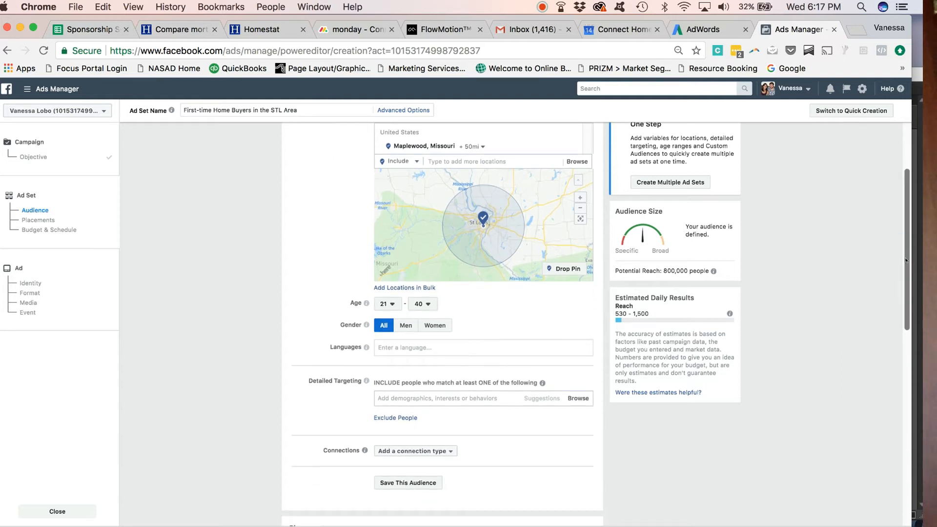
{"action": "left_click_drag", "start_coordinate": [907, 260], "coordinate": [902, 326]}
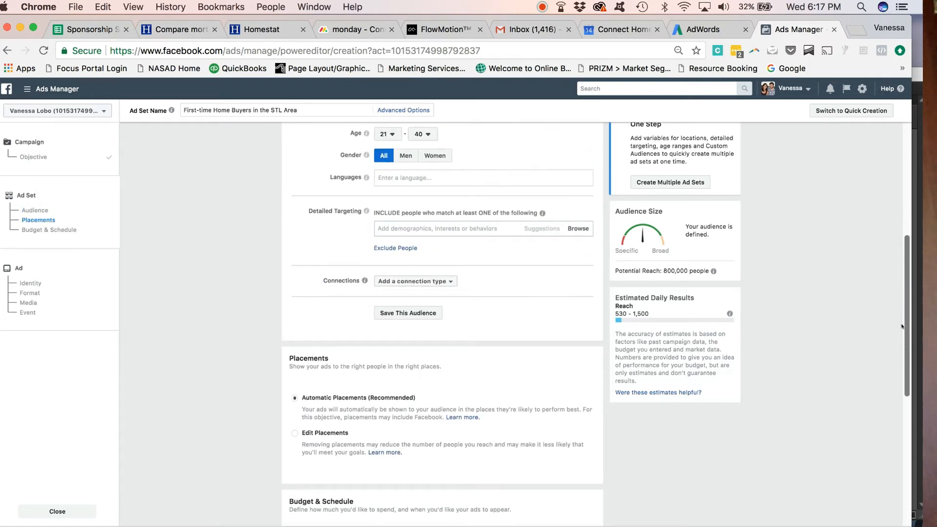
{"action": "left_click", "coordinate": [489, 227]}
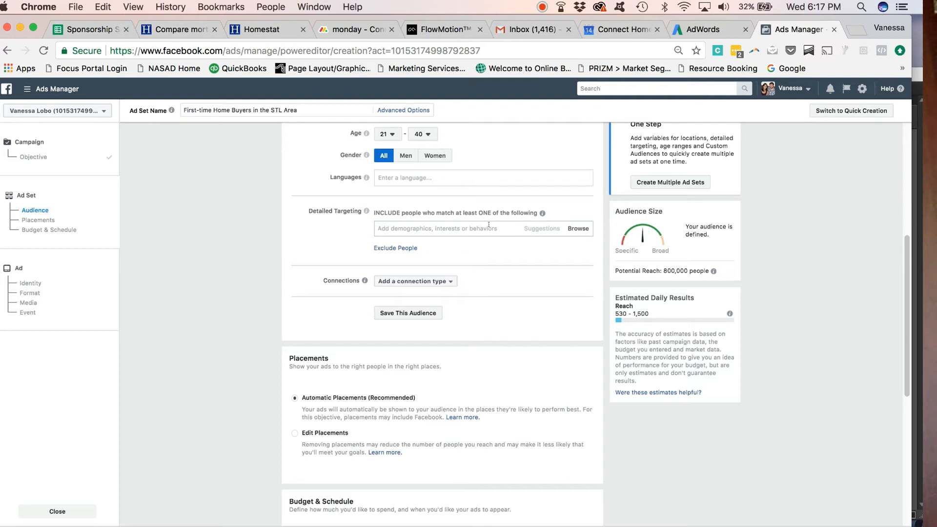
{"action": "left_click", "coordinate": [489, 225]}
{"action": "type", "text": "ilkel"}
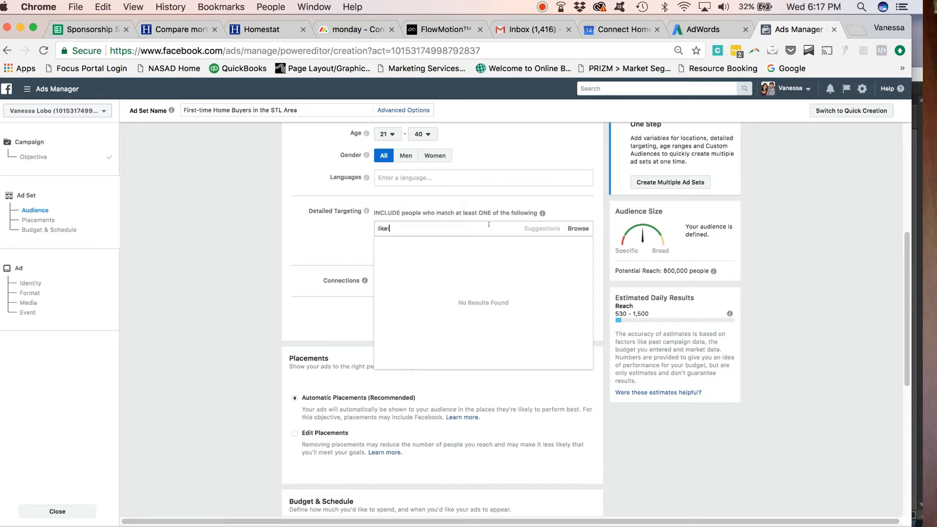
{"action": "type", "text": "y to"}
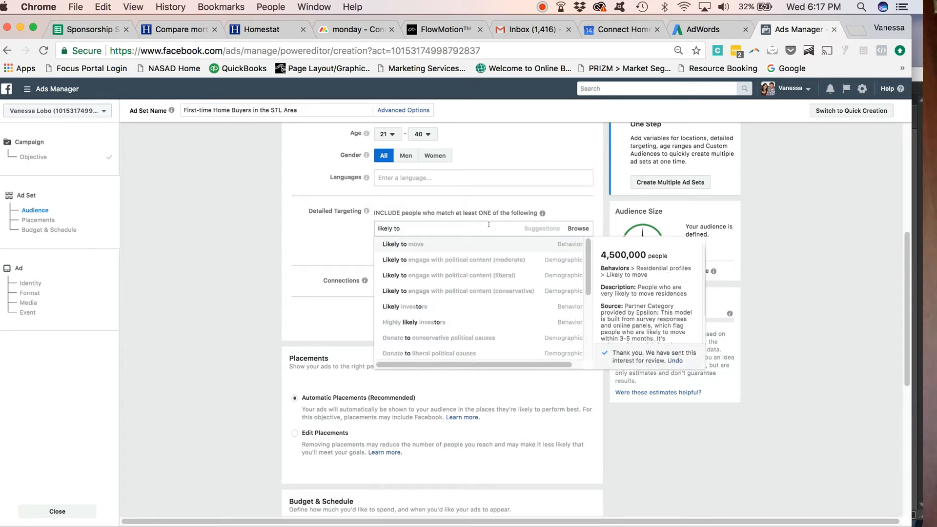
{"action": "left_click", "coordinate": [438, 245]}
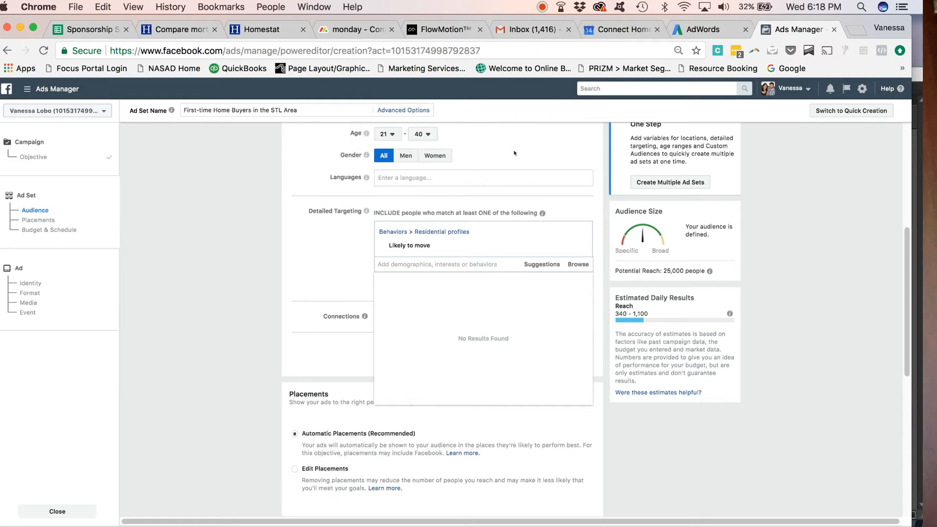
{"action": "left_click", "coordinate": [344, 269]}
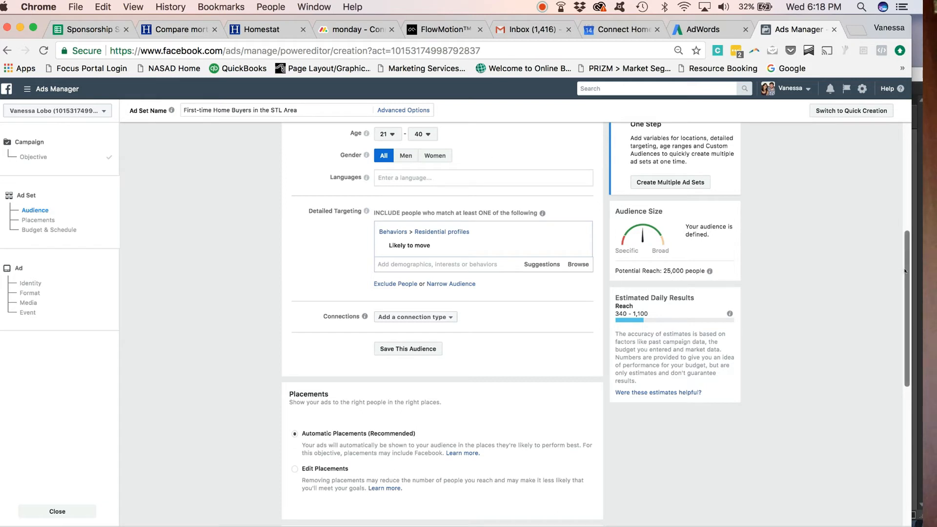
{"action": "left_click_drag", "start_coordinate": [906, 271], "coordinate": [905, 289]}
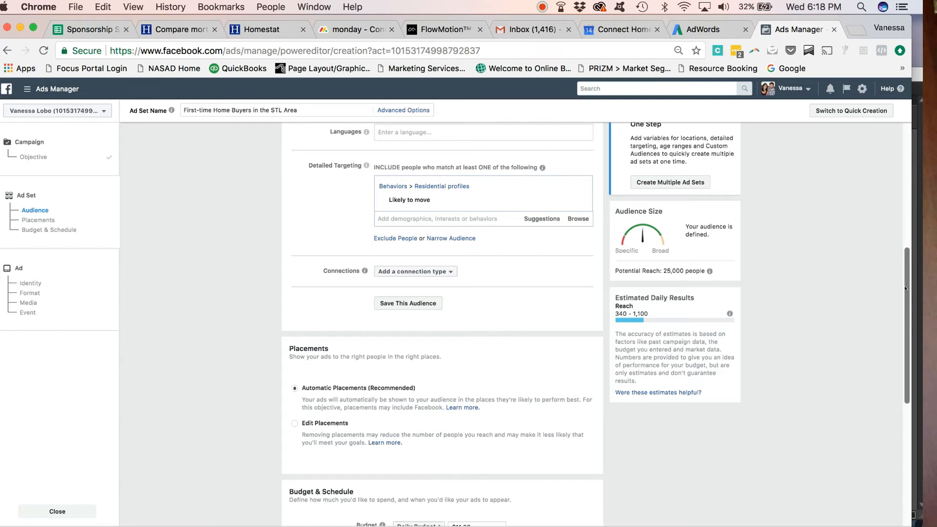
{"action": "left_click", "coordinate": [471, 218]}
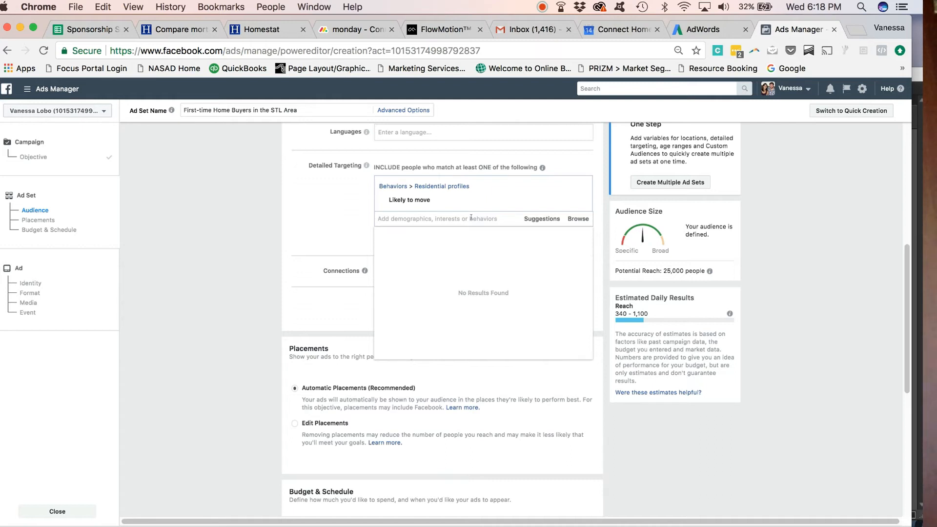
{"action": "left_click", "coordinate": [353, 238]}
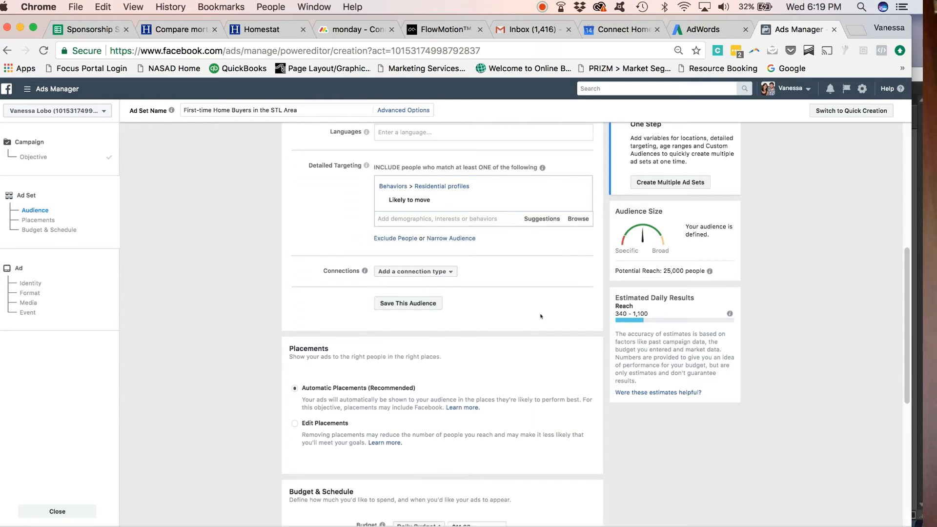
- Set the ad set's daily budget to $5.00
{"action": "left_click_drag", "start_coordinate": [907, 299], "coordinate": [901, 357]}
{"action": "scroll", "coordinate": [900, 357], "scroll_direction": "down", "scroll_amount": 2}
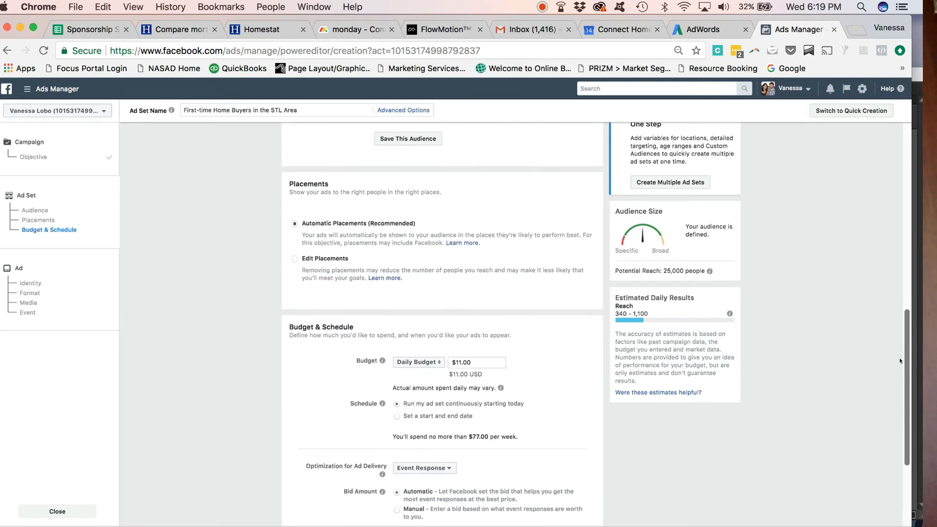
{"action": "scroll", "coordinate": [900, 358], "scroll_direction": "up", "scroll_amount": 3}
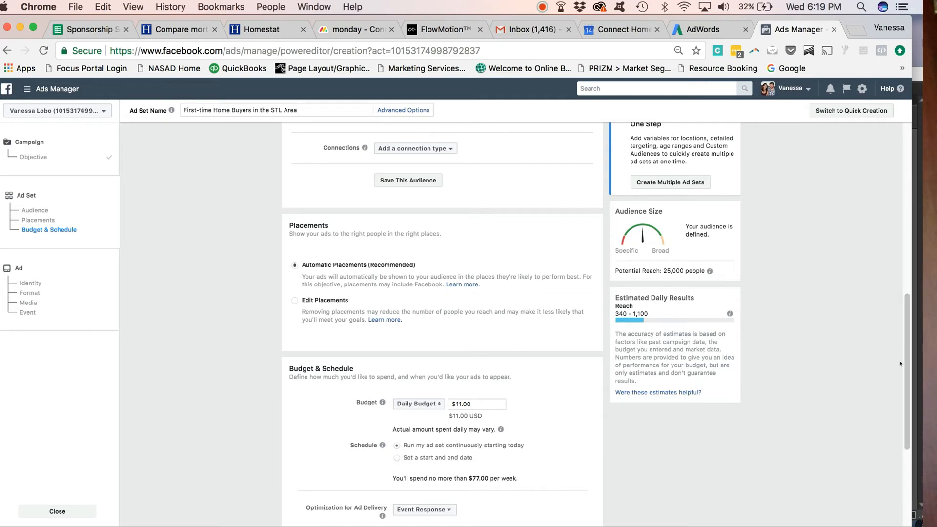
{"action": "scroll", "coordinate": [899, 364], "scroll_direction": "down", "scroll_amount": 6}
{"action": "left_click_drag", "start_coordinate": [895, 410], "coordinate": [895, 422]}
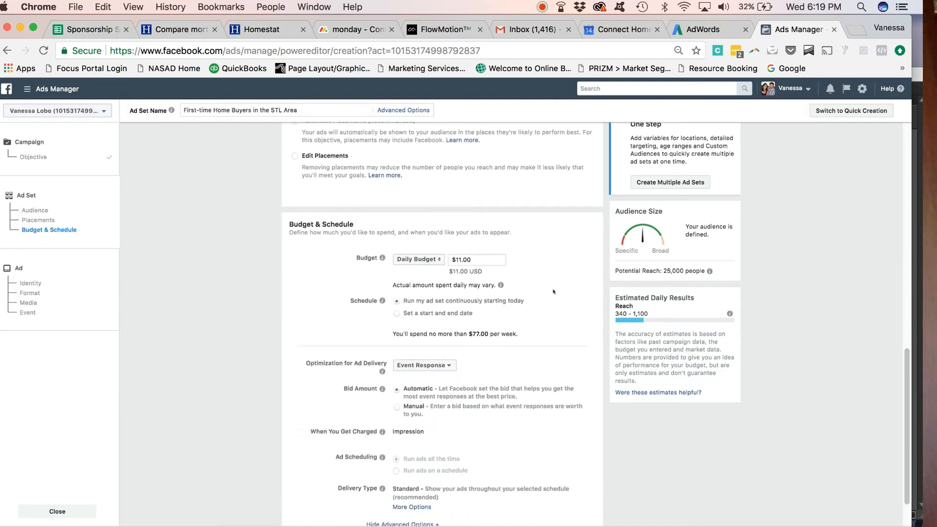
{"action": "left_click", "coordinate": [459, 260]}
{"action": "left_click_drag", "start_coordinate": [461, 259], "coordinate": [453, 260]}
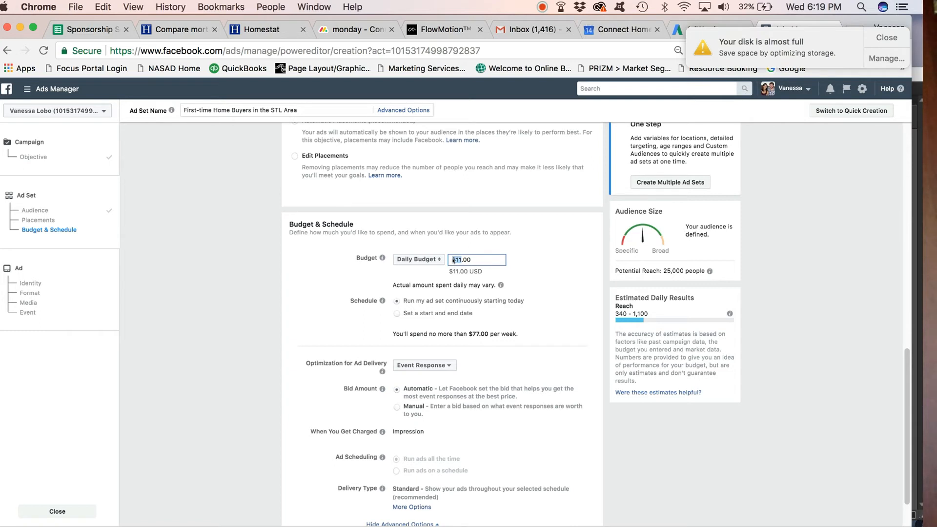
{"action": "type", "text": "5"}
{"action": "left_click", "coordinate": [540, 258]}
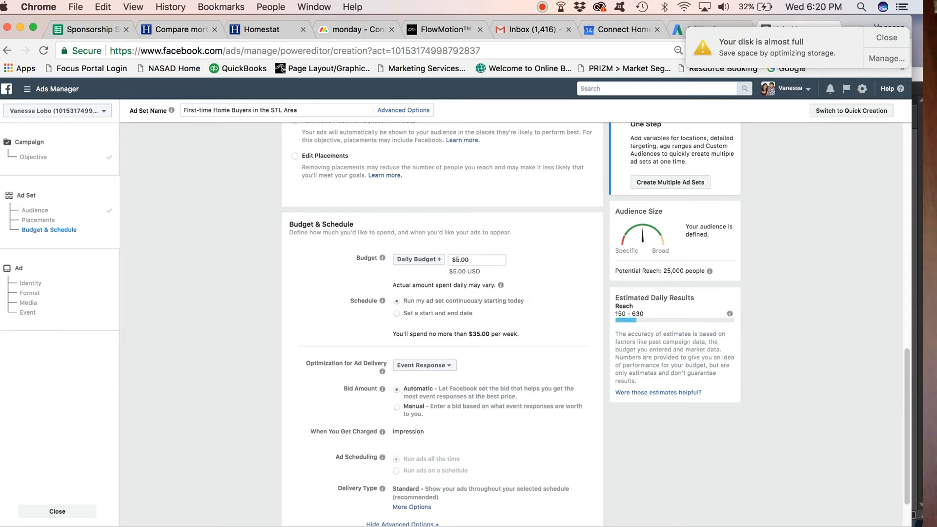
- Change the daily budget to $10 and back to $5
{"action": "mouse_move", "coordinate": [500, 285]}
{"action": "left_click", "coordinate": [459, 260]}
{"action": "key", "text": "BackSpace"}
{"action": "type", "text": "10"}
{"action": "left_click", "coordinate": [567, 307]}
{"action": "double_click", "coordinate": [461, 257]}
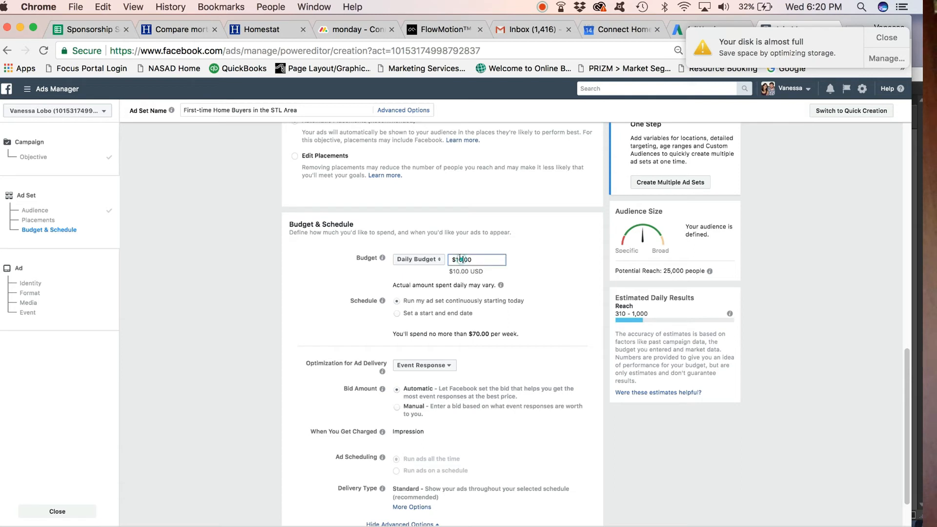
{"action": "type", "text": "5"}
{"action": "left_click", "coordinate": [545, 285]}
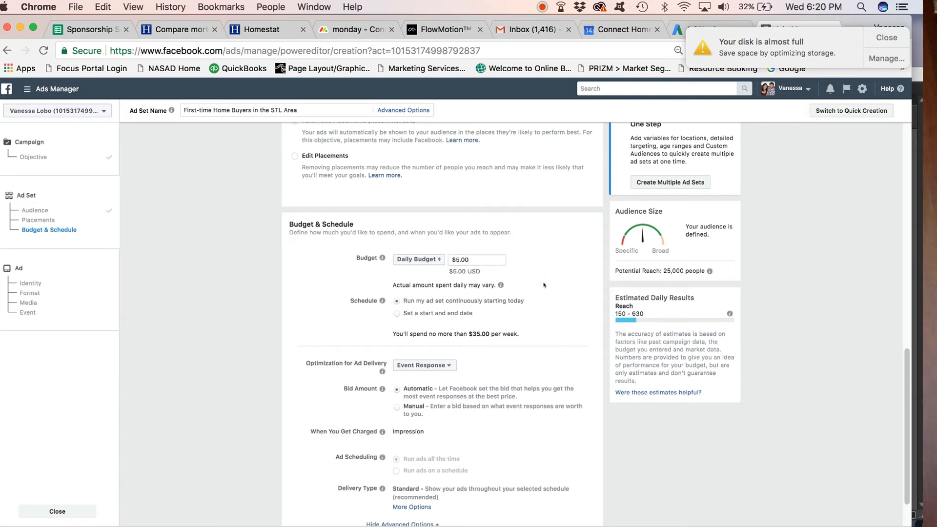
- Continue to the ad level and name the ad "Image Ad for My First-Time Home Buyer Seminar"
{"action": "scroll", "coordinate": [430, 315], "scroll_direction": "down", "scroll_amount": 2}
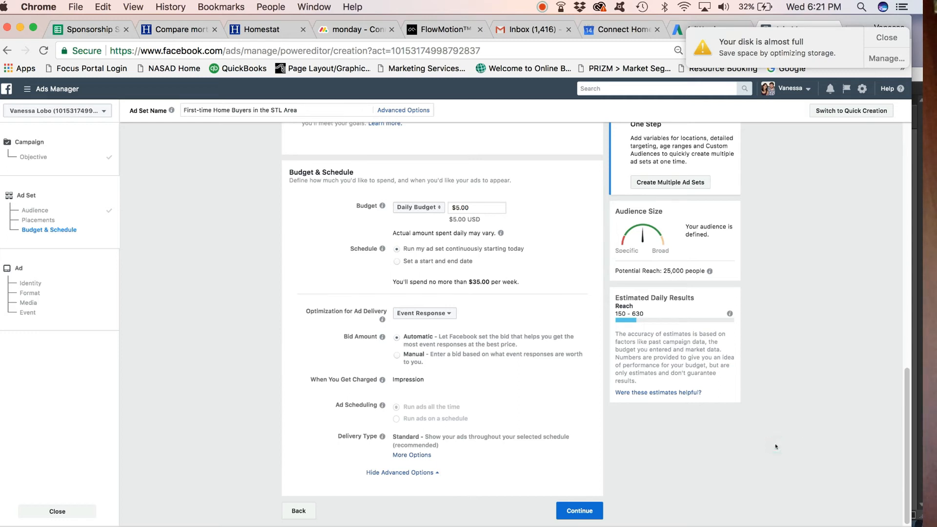
{"action": "left_click", "coordinate": [579, 511]}
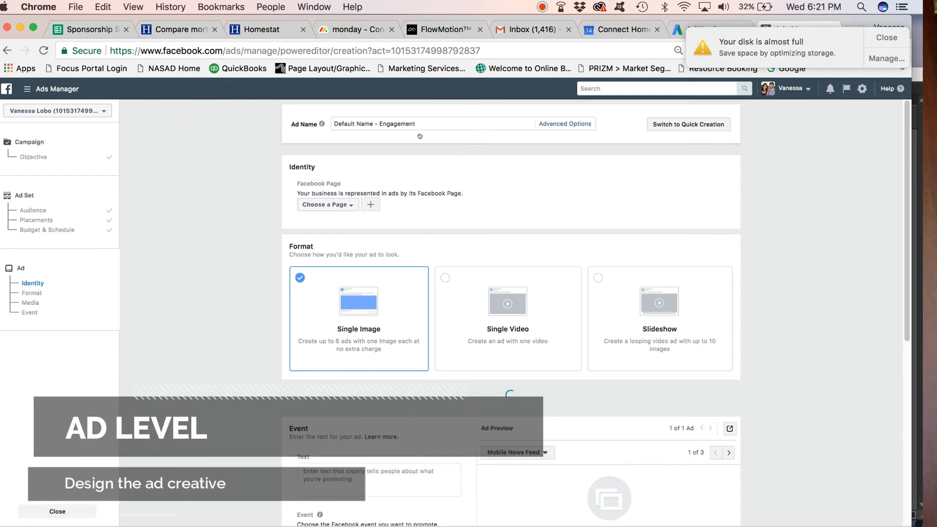
{"action": "left_click", "coordinate": [394, 123]}
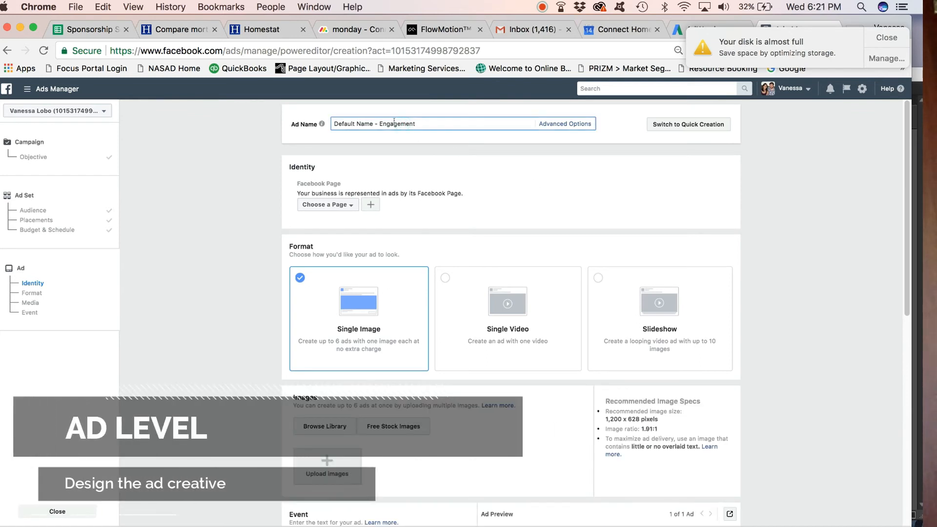
{"action": "triple_click", "coordinate": [392, 123]}
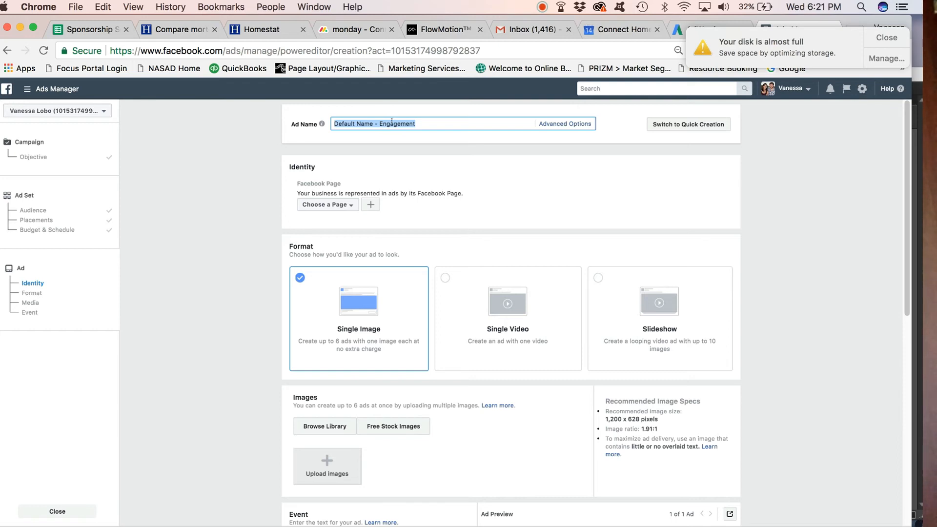
{"action": "type", "text": "Image Ad for My First-Time Home Buyer Seminar"}
{"action": "left_click", "coordinate": [454, 156]}
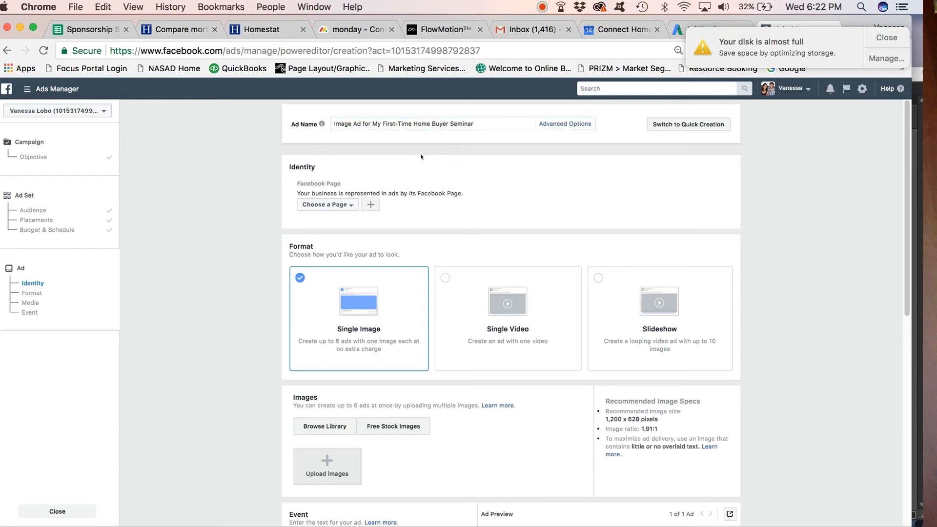
- Set the ad's Facebook Page to Connect Marketing and choose the Single Video format
{"action": "left_click", "coordinate": [345, 206]}
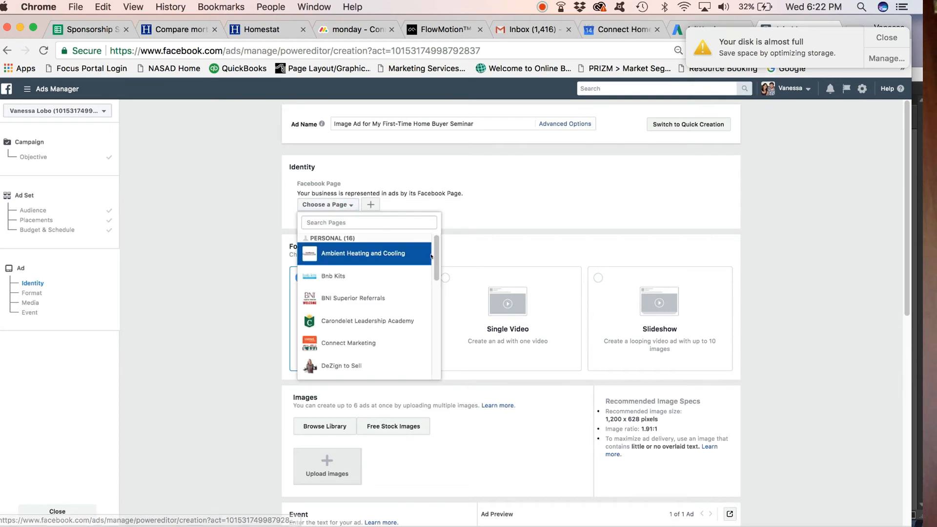
{"action": "scroll", "coordinate": [372, 293], "scroll_direction": "down", "scroll_amount": 2}
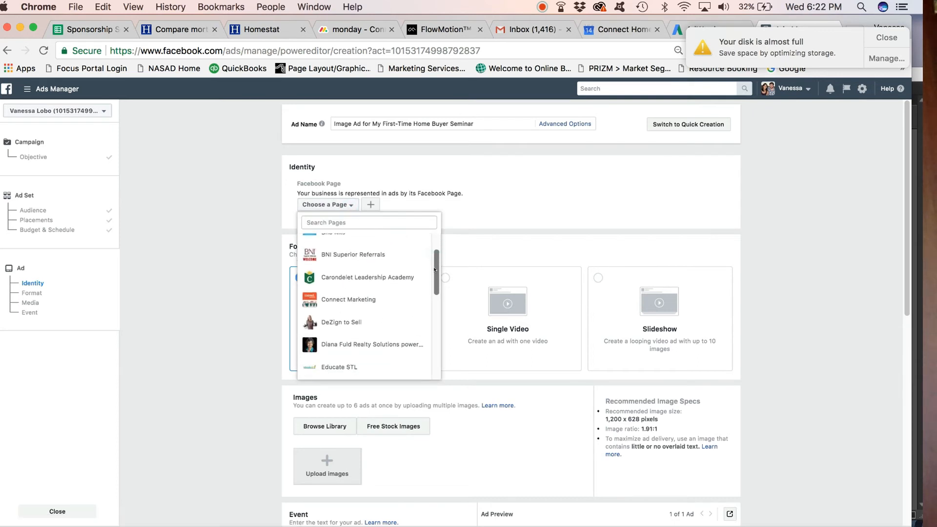
{"action": "left_click", "coordinate": [372, 292]}
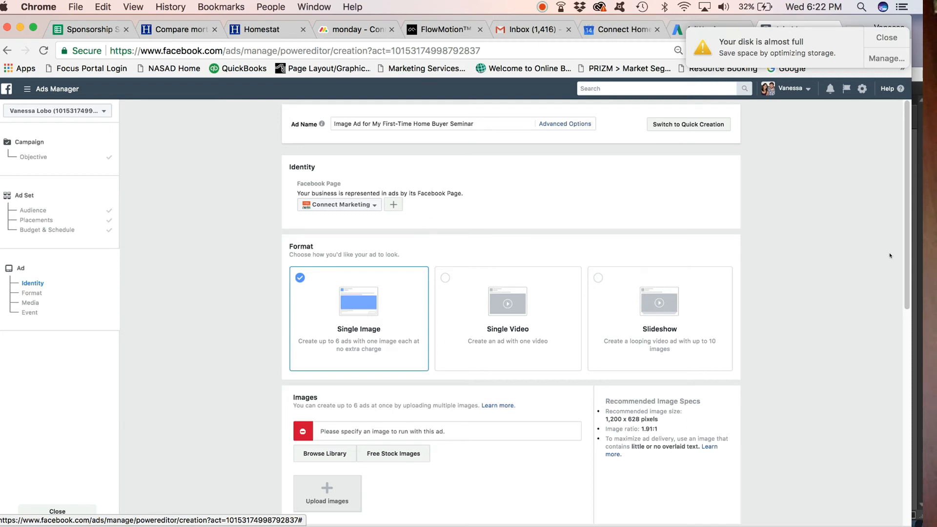
{"action": "left_click_drag", "start_coordinate": [903, 239], "coordinate": [905, 270]}
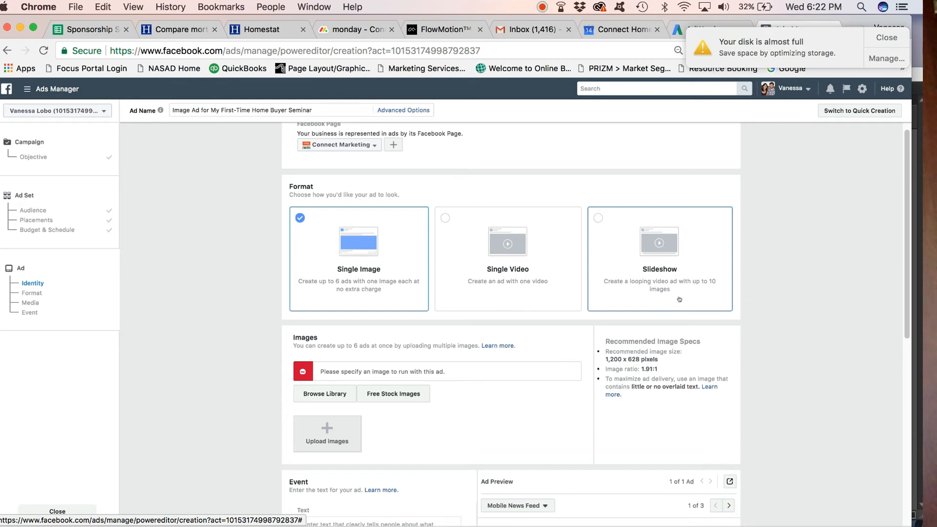
{"action": "left_click", "coordinate": [444, 219]}
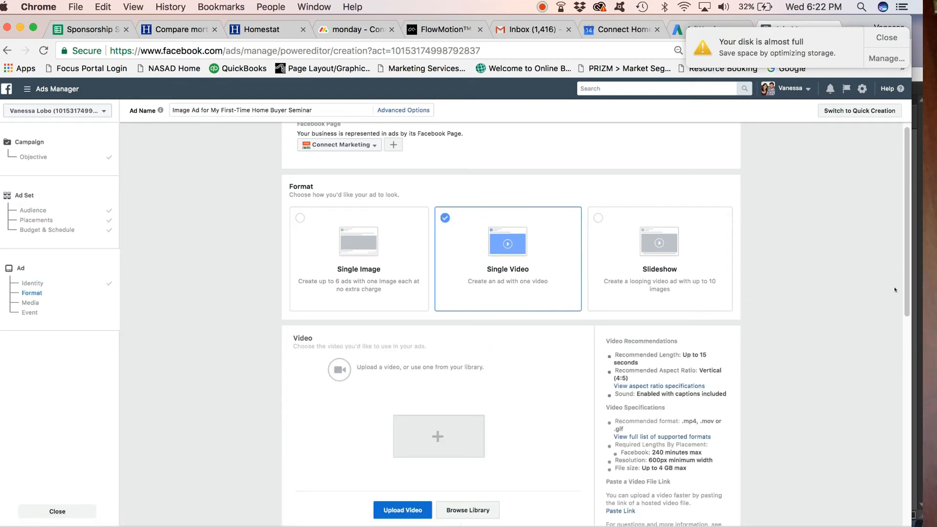
{"action": "left_click_drag", "start_coordinate": [905, 283], "coordinate": [903, 304]}
{"action": "scroll", "coordinate": [902, 305], "scroll_direction": "down", "scroll_amount": 3}
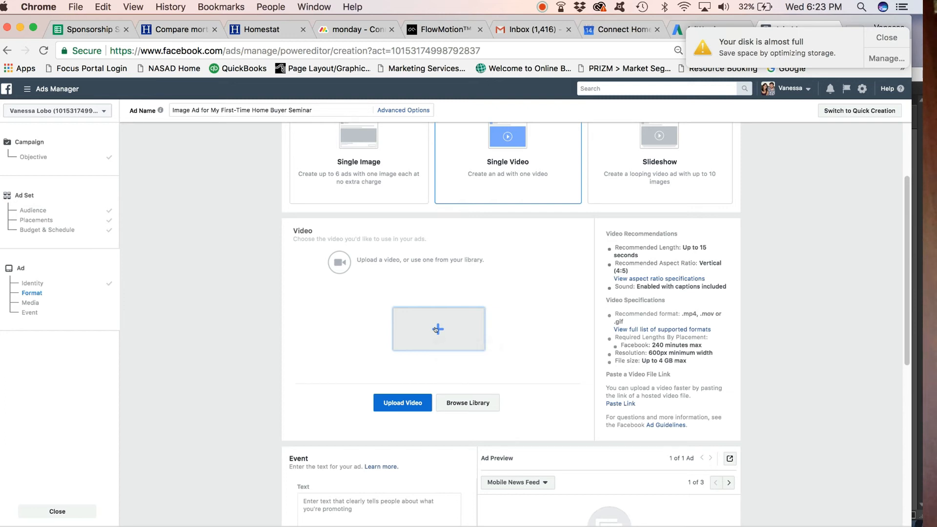
{"action": "left_click", "coordinate": [436, 330]}
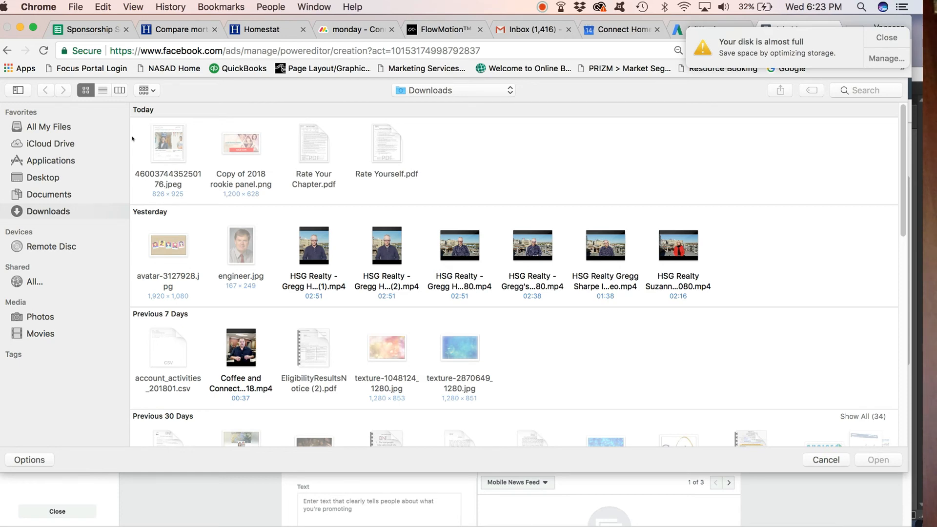
{"action": "left_click", "coordinate": [49, 177]}
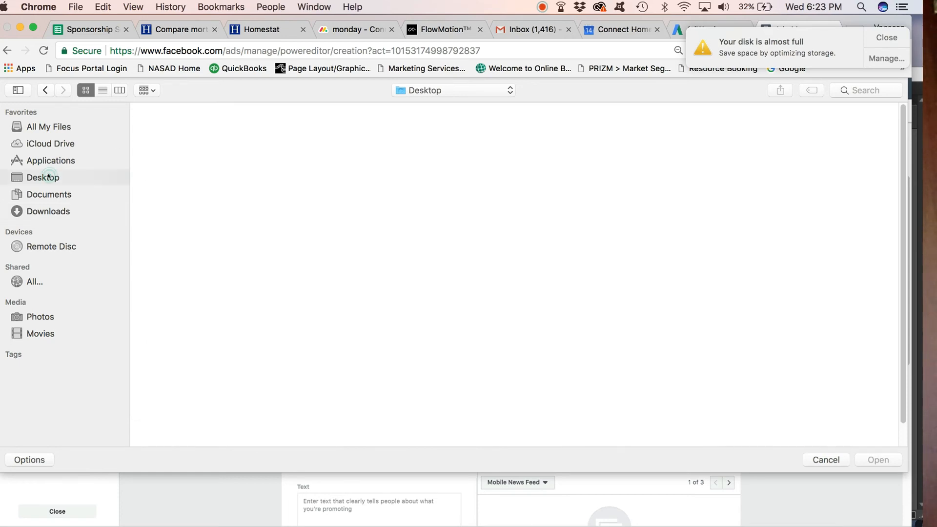
{"action": "left_click", "coordinate": [832, 464]}
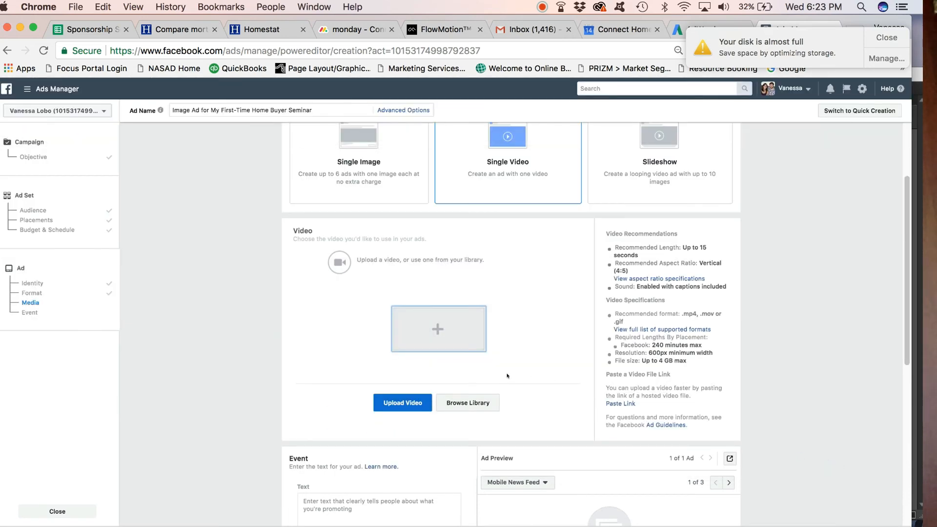
- Choose the page video "The REAL Marketing Breakfast" from the library for the ad
{"action": "left_click", "coordinate": [470, 405]}
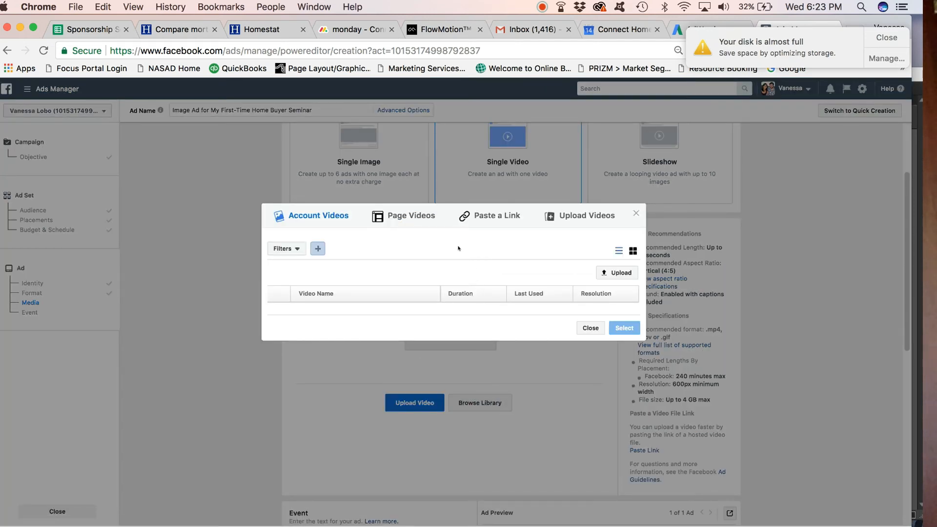
{"action": "left_click", "coordinate": [409, 216]}
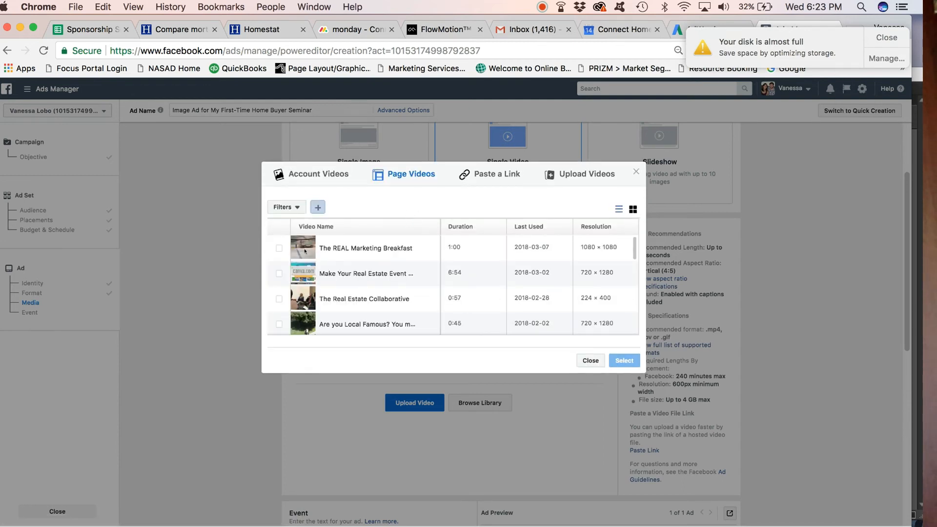
{"action": "left_click", "coordinate": [277, 248]}
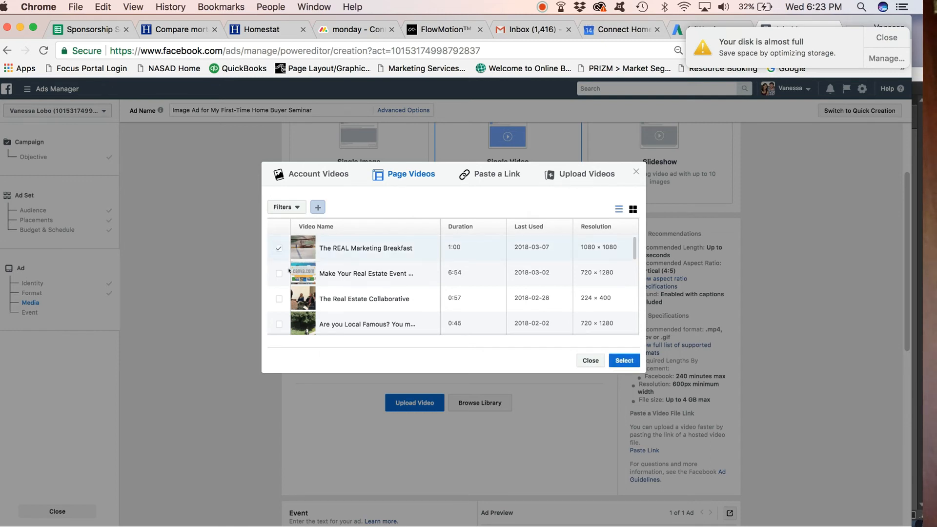
{"action": "mouse_move", "coordinate": [357, 247]}
{"action": "left_click", "coordinate": [622, 361]}
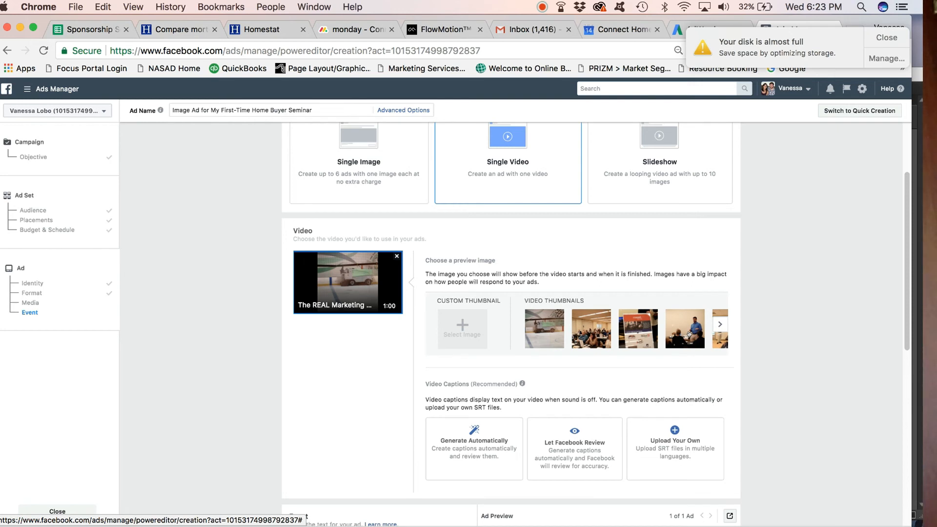
- Browse the video thumbnails and set the second thumbnail as the ad's preview image
{"action": "left_click", "coordinate": [591, 326]}
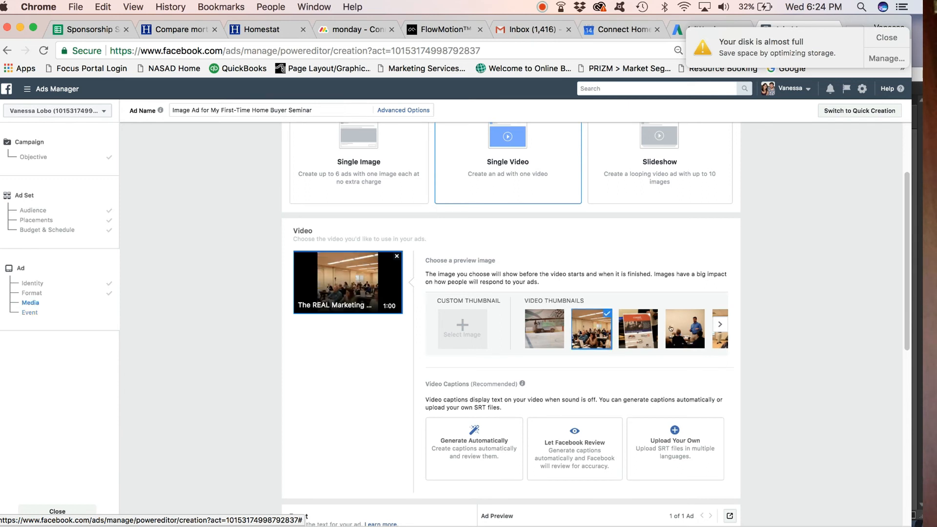
{"action": "left_click", "coordinate": [717, 327]}
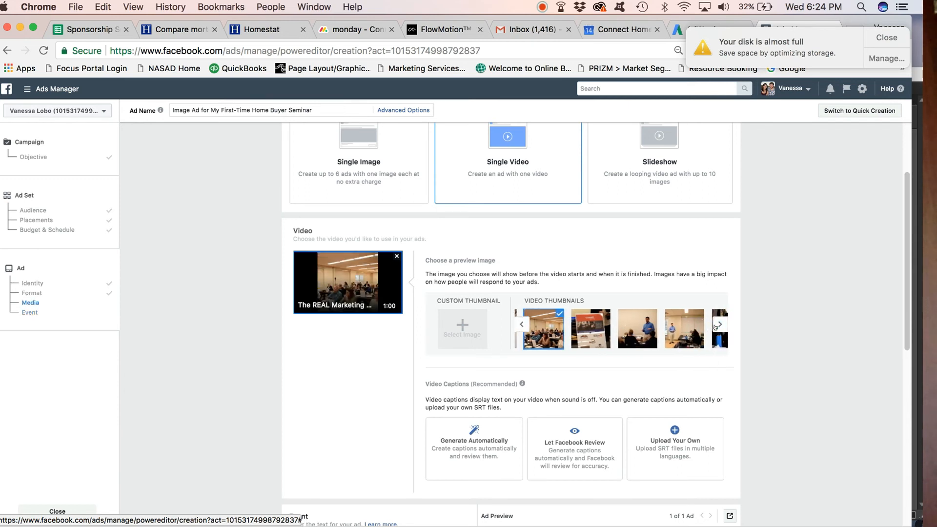
{"action": "left_click", "coordinate": [719, 324]}
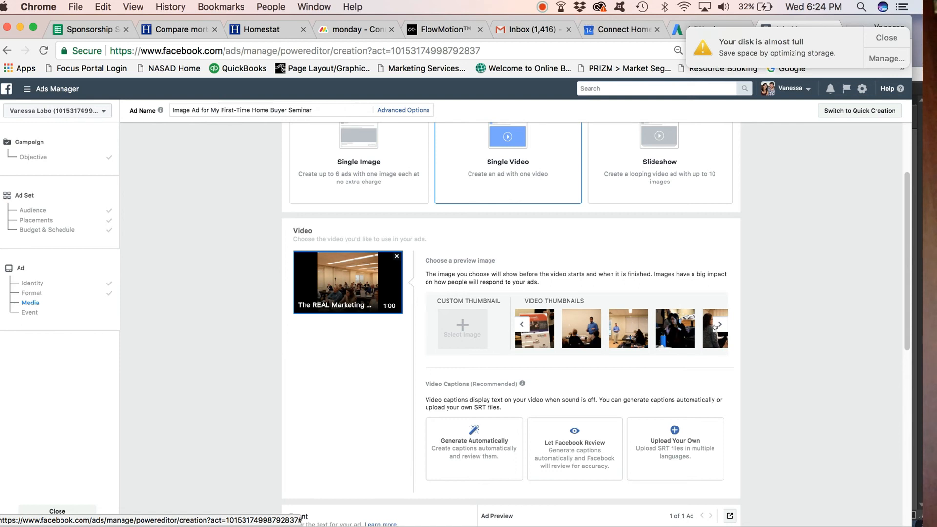
{"action": "left_click", "coordinate": [716, 326]}
{"action": "left_click", "coordinate": [716, 327]}
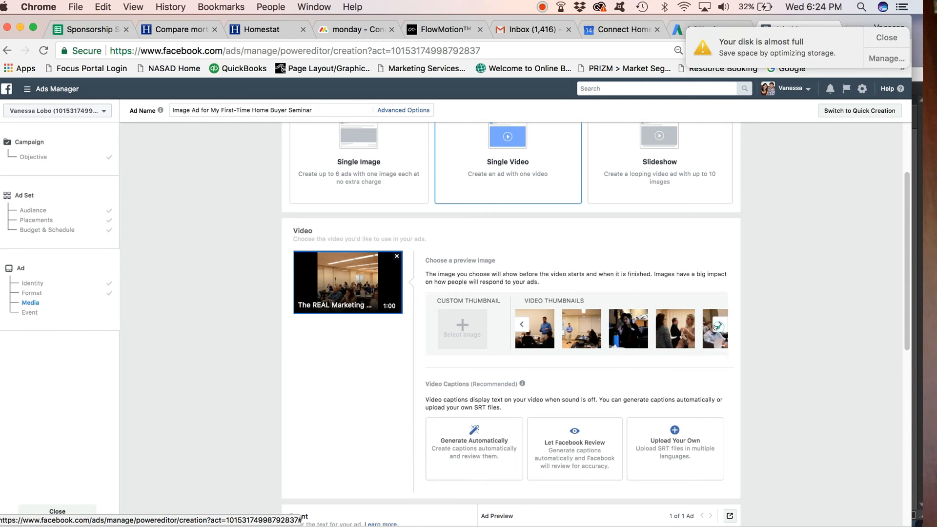
{"action": "left_click", "coordinate": [716, 326]}
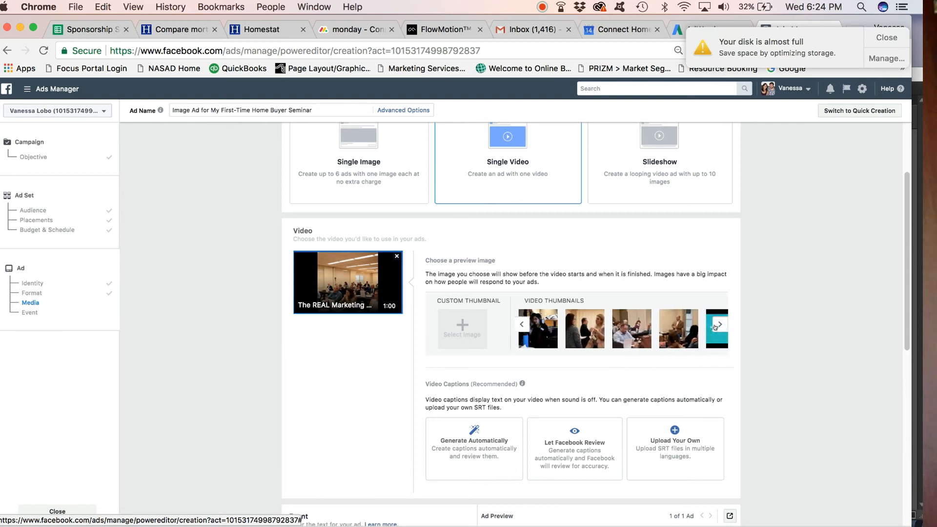
{"action": "left_click", "coordinate": [587, 334]}
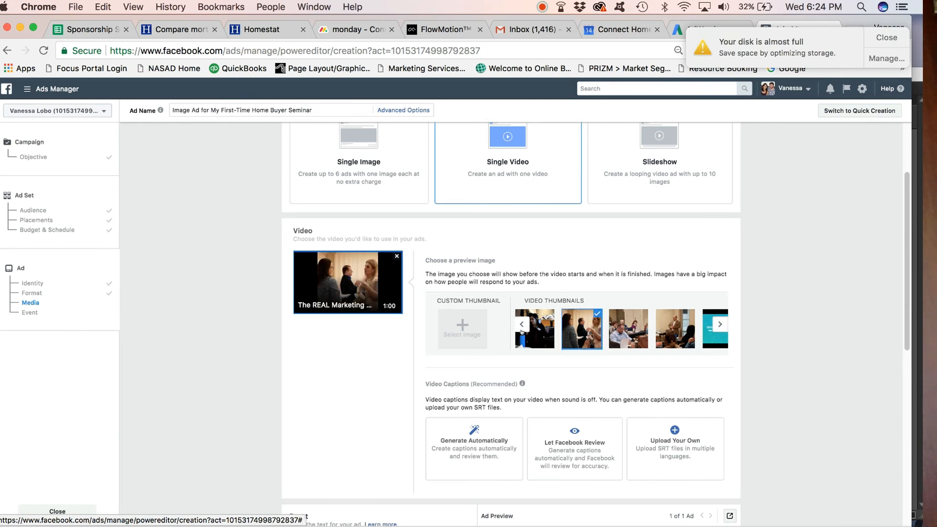
{"action": "left_click", "coordinate": [522, 325]}
{"action": "left_click", "coordinate": [521, 325]}
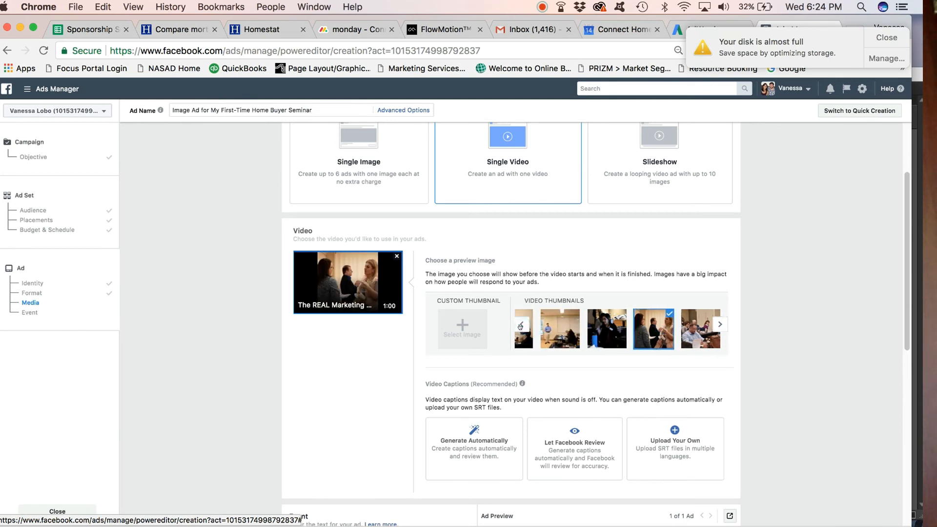
{"action": "left_click", "coordinate": [521, 325]}
{"action": "left_click", "coordinate": [520, 326]}
{"action": "left_click", "coordinate": [520, 327]}
{"action": "left_click", "coordinate": [587, 336]}
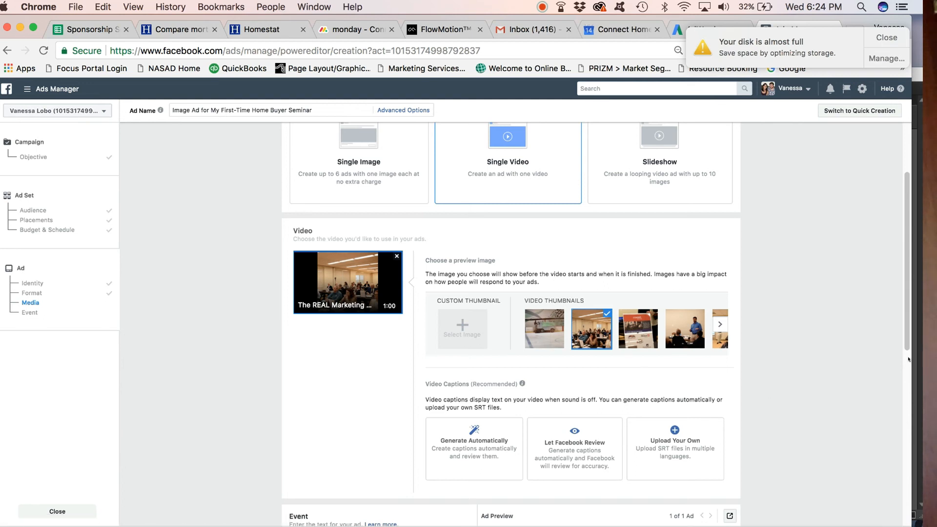
- Enter the ad text "Are you looking to purchase your first home? If so, ..."
{"action": "left_click_drag", "start_coordinate": [904, 336], "coordinate": [902, 377]}
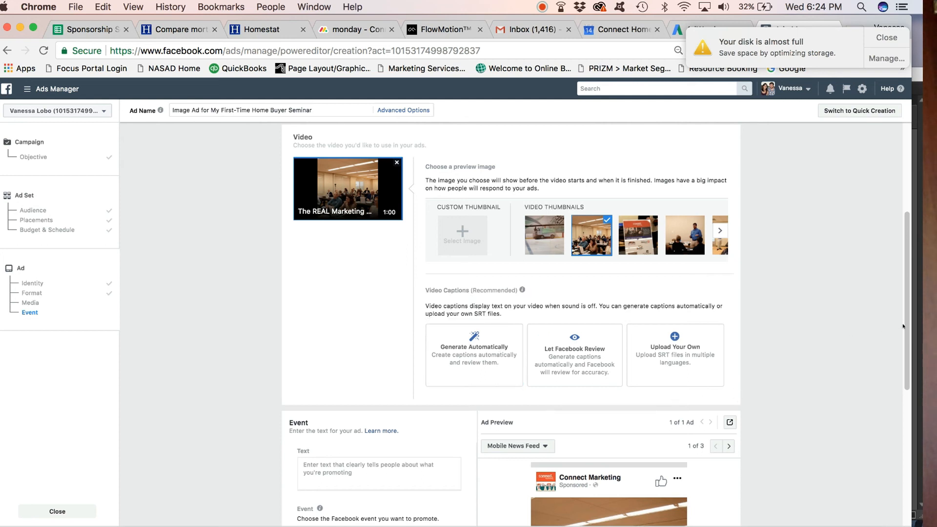
{"action": "left_click_drag", "start_coordinate": [903, 326], "coordinate": [879, 451]}
{"action": "left_click", "coordinate": [355, 220]}
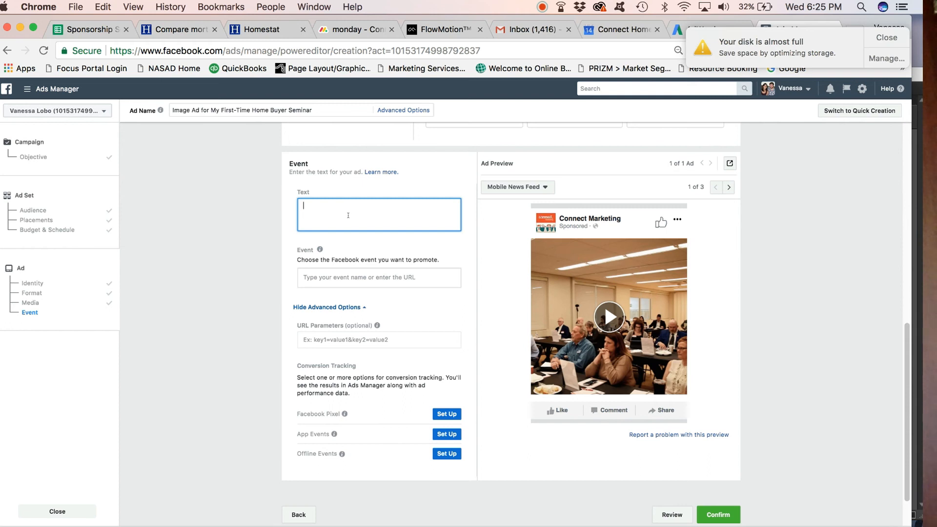
{"action": "type", "text": "Are you i"}
{"action": "type", "text": "ooking to purchase your first home? "}
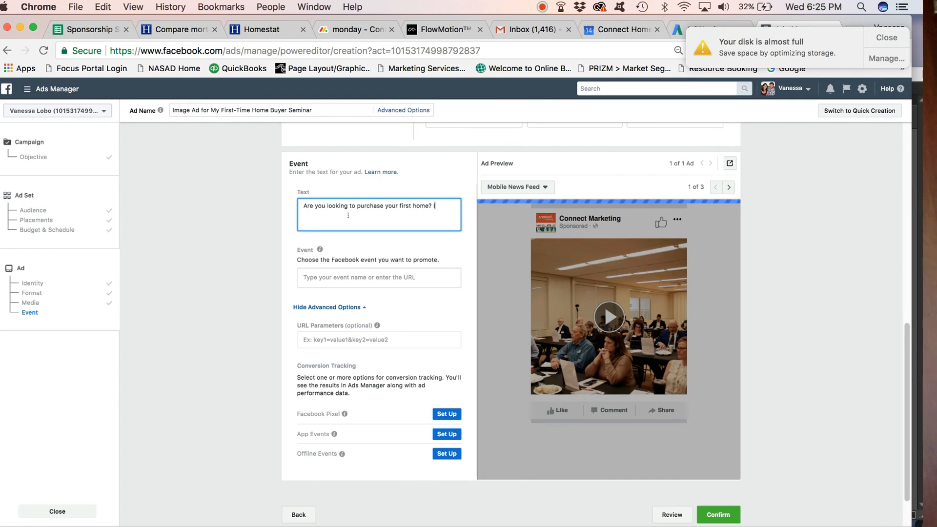
{"action": "type", "text": "If so, "}
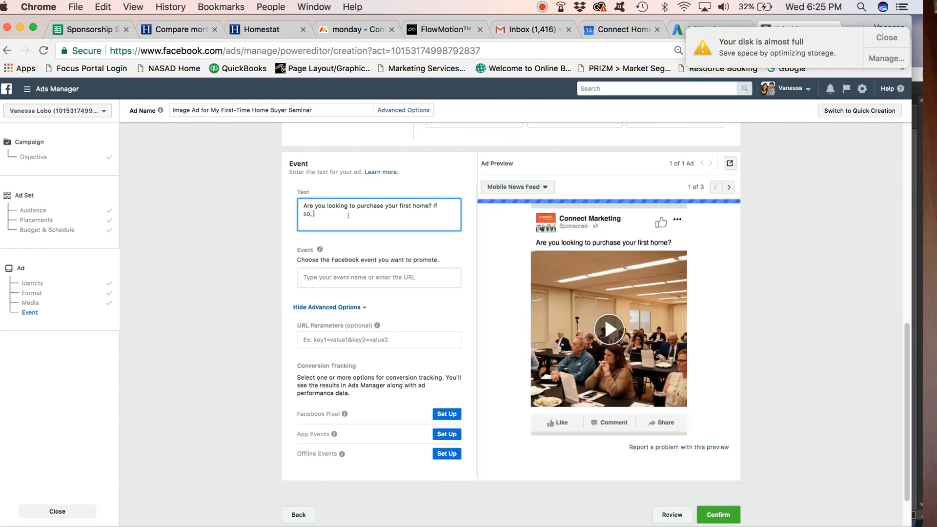
{"action": "type", "text": "..."}
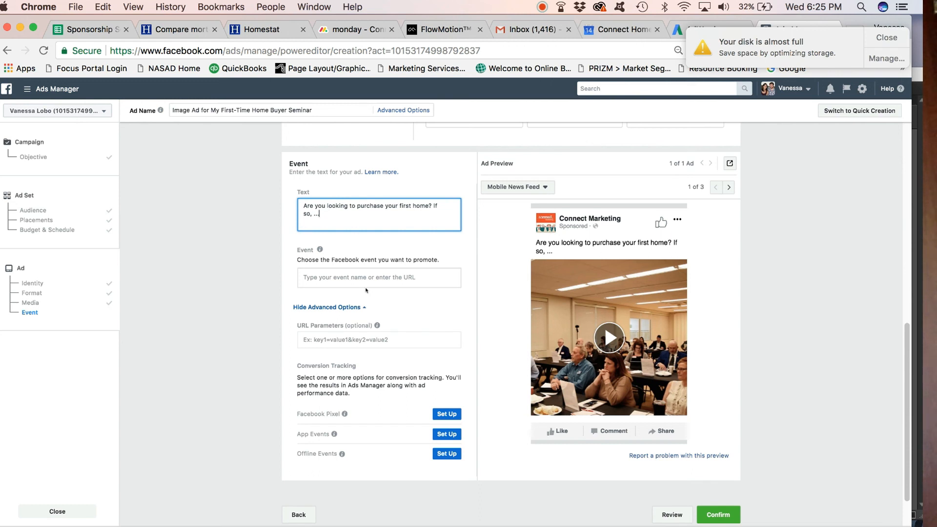
- Select "The REAL Marketing Breakfast" as the Facebook event the ad promotes
{"action": "left_click", "coordinate": [375, 276]}
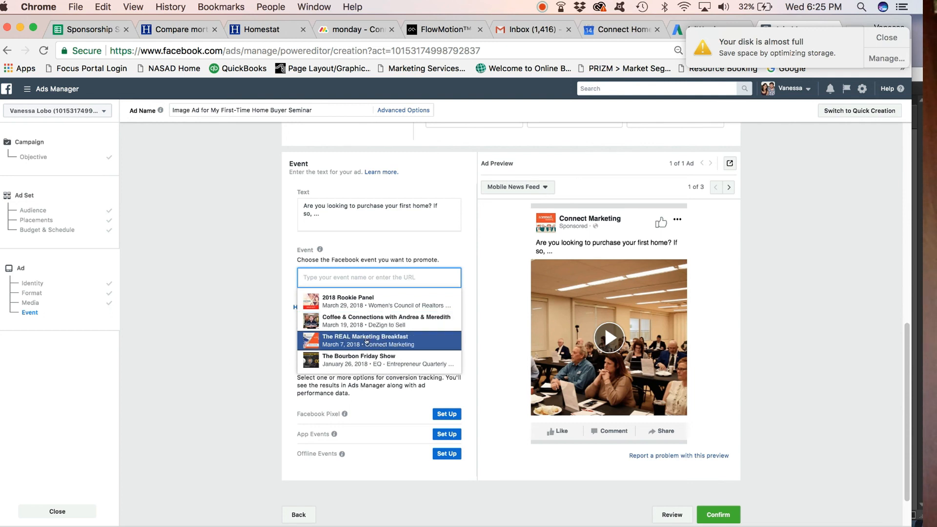
{"action": "left_click", "coordinate": [367, 341]}
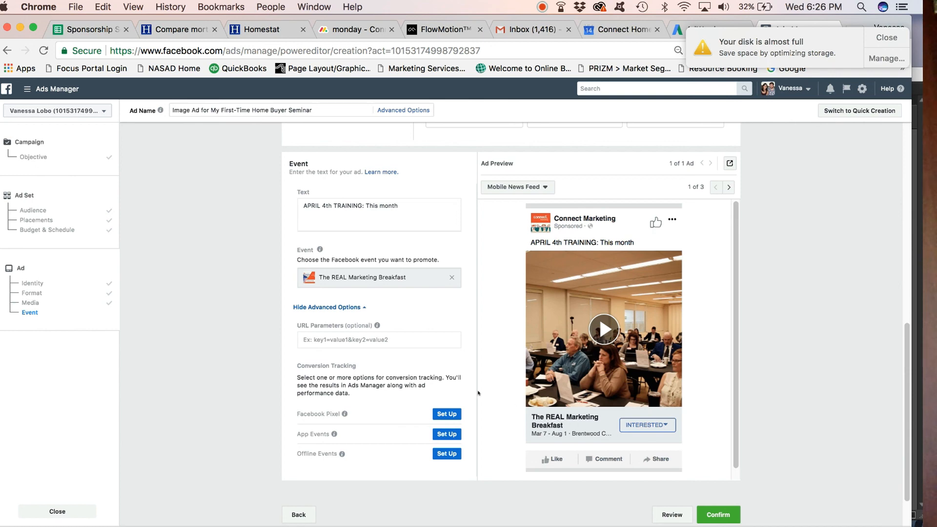
- Confirm the ad to submit the campaign
{"action": "left_click", "coordinate": [442, 323]}
{"action": "left_click", "coordinate": [442, 324]}
{"action": "left_click", "coordinate": [374, 222]}
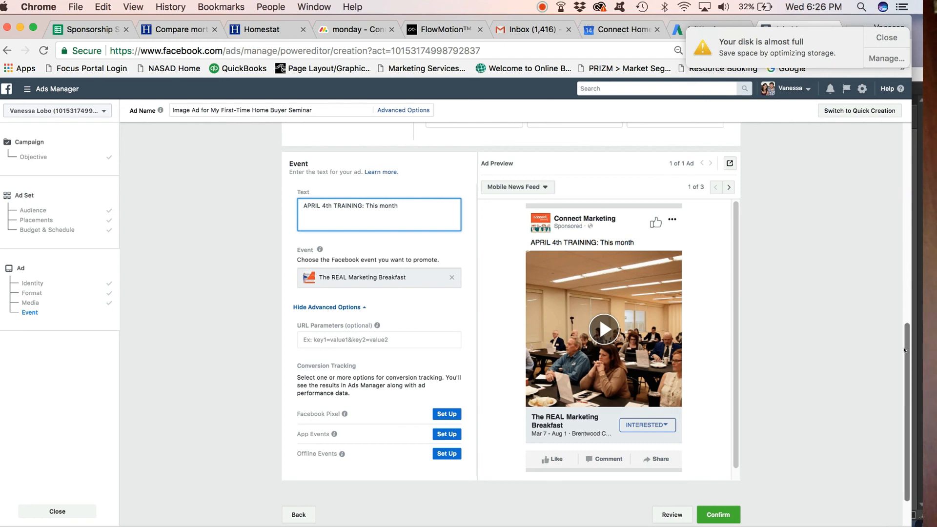
{"action": "scroll", "coordinate": [799, 237], "scroll_direction": "down", "scroll_amount": 2}
{"action": "left_click", "coordinate": [713, 462]}
{"action": "left_click", "coordinate": [713, 463]}
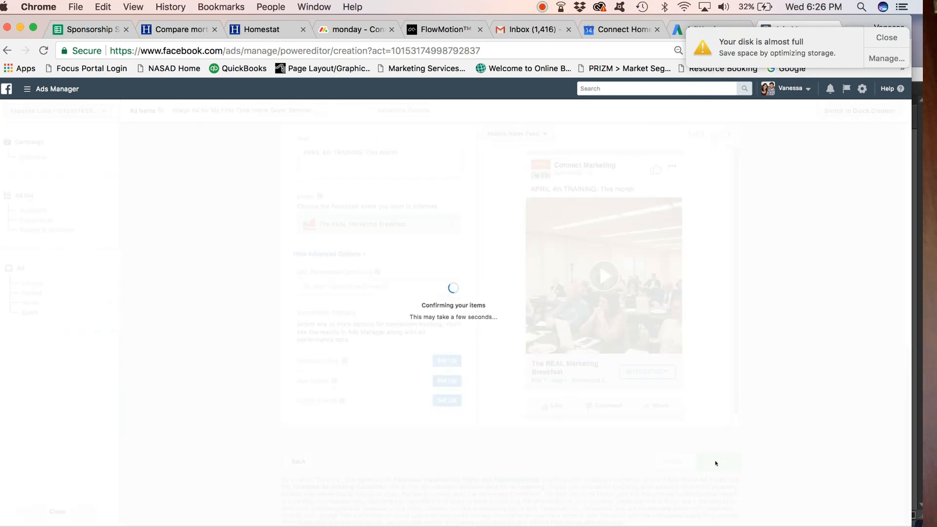